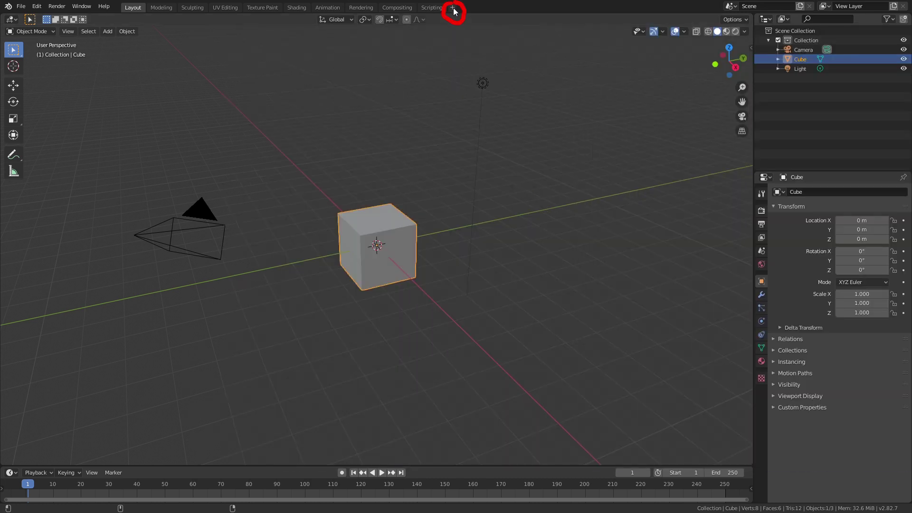
- Add a Video Editing workspace and drop the fox hunting MP4 into the sequencer
left_click(452, 7)
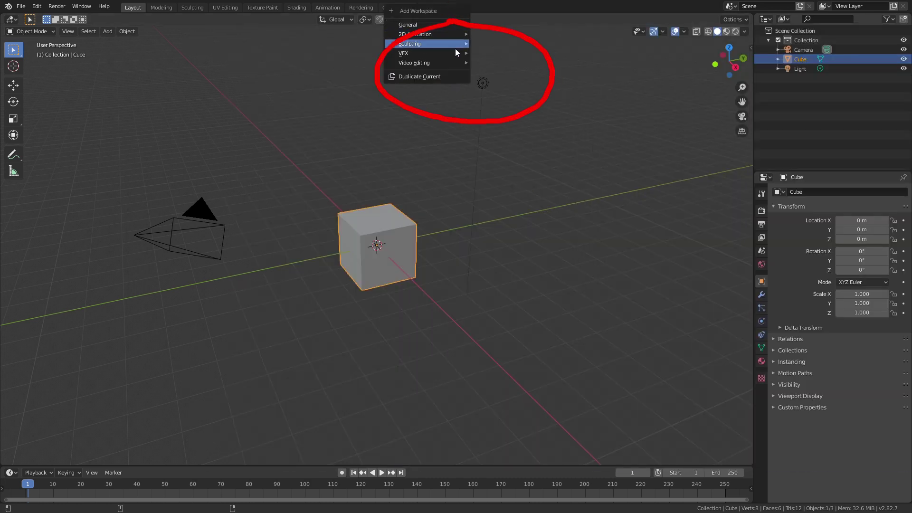
mouse_move(452, 63)
left_click(500, 72)
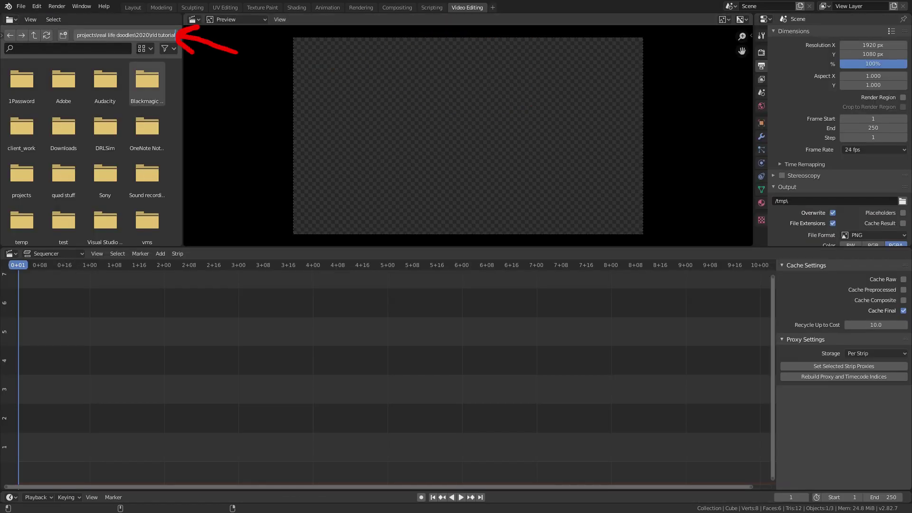
key("Return")
left_click_drag(105, 79, 63, 409)
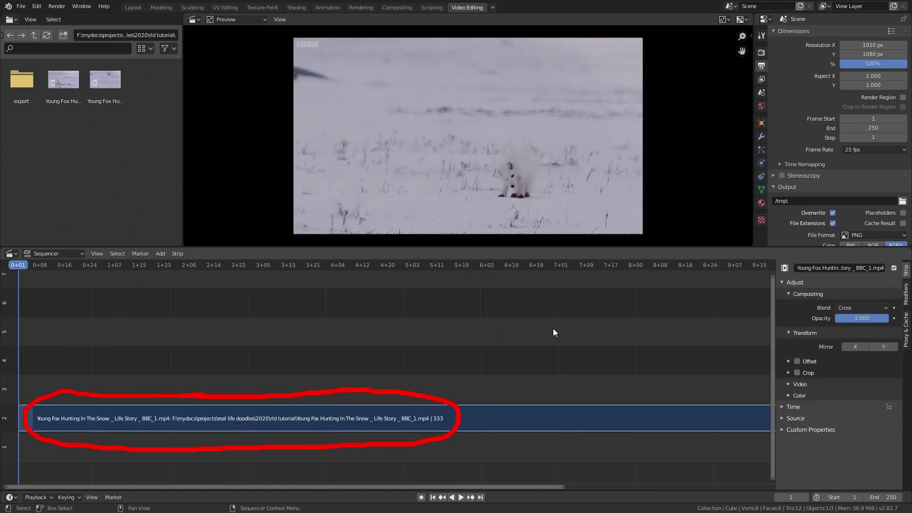
- Check the clip's last frame and set the scene End frame to 333
key("Home")
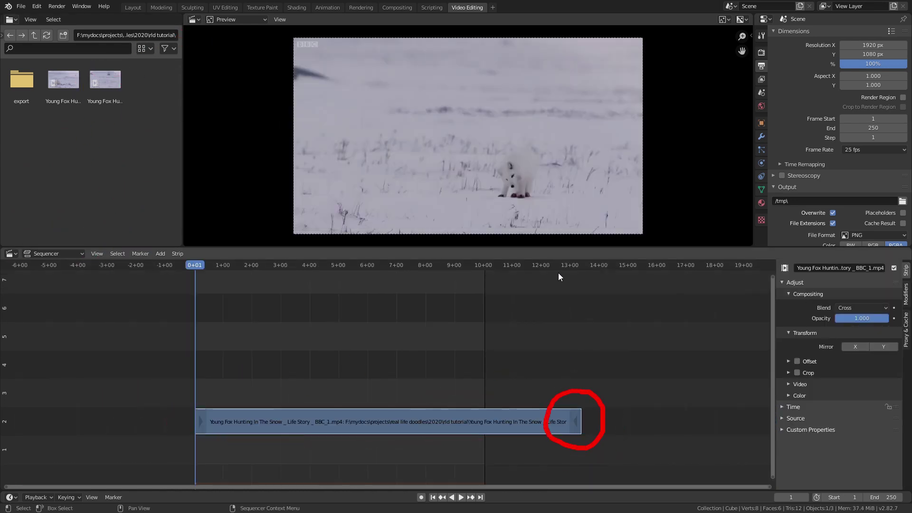
left_click_drag(558, 270, 546, 275)
left_click(575, 421)
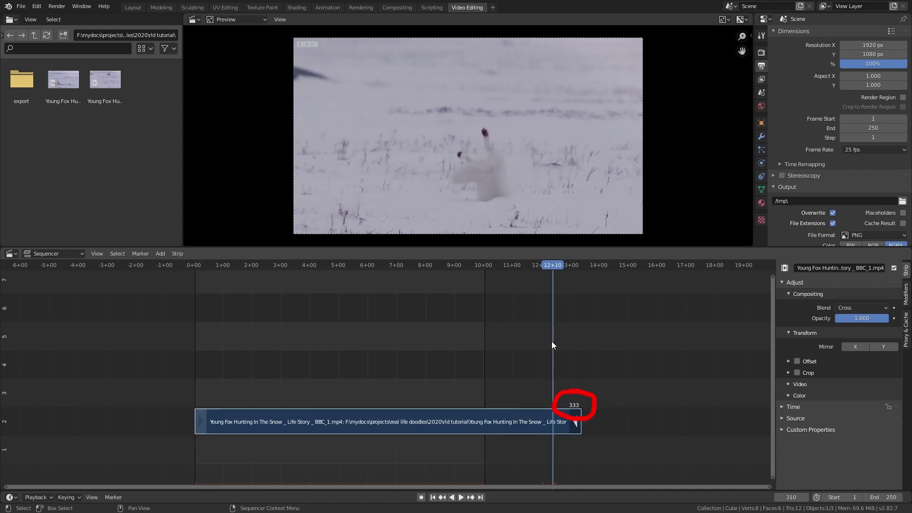
key("Left")
key("Left")
key("Left")
left_click(883, 496)
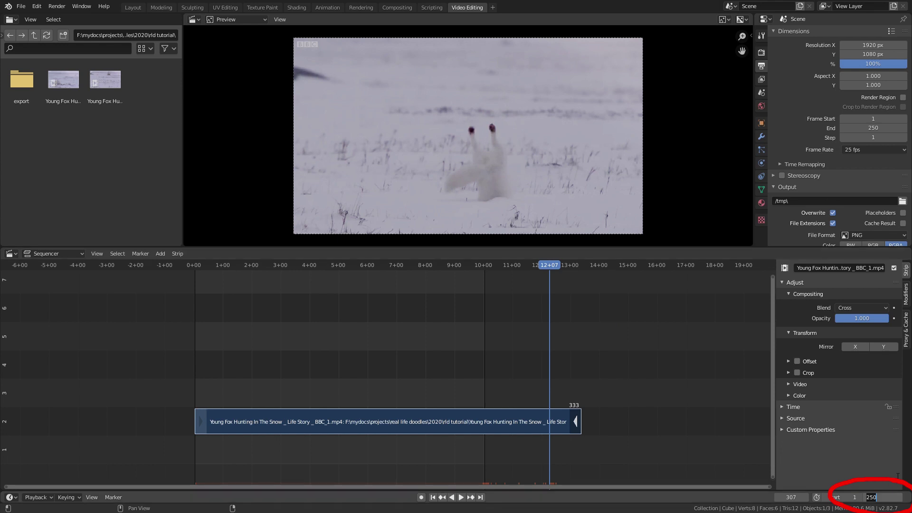
type("333")
key("Return")
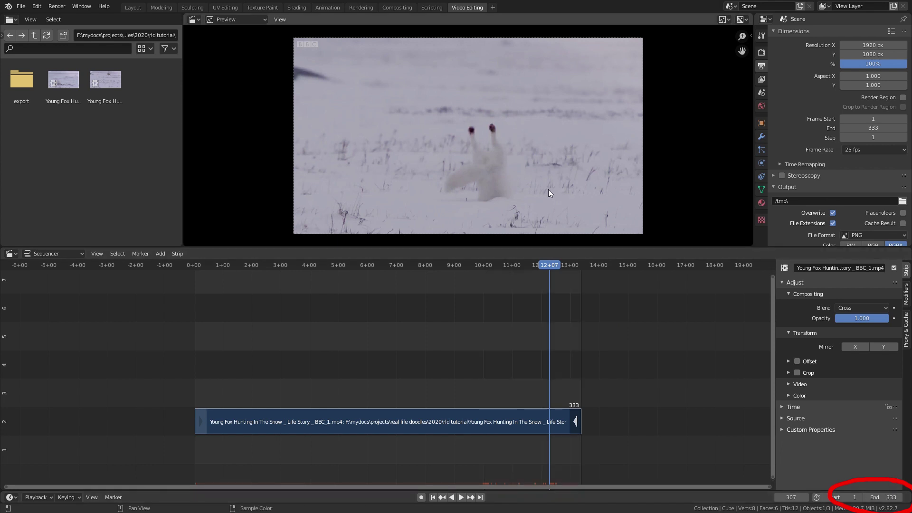
- Set the output resolution to 1280 × 720 px, leaving the frame rate at 25 fps
left_click(873, 45)
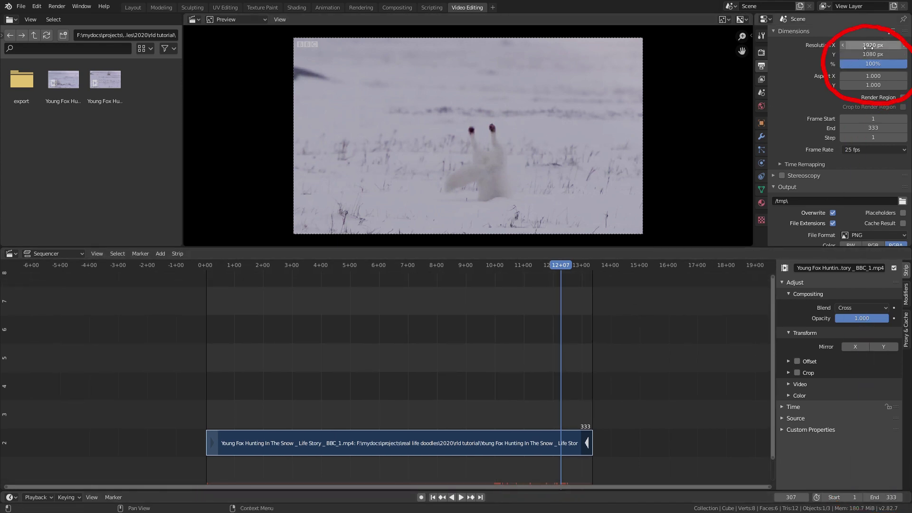
type("1280")
key("Tab")
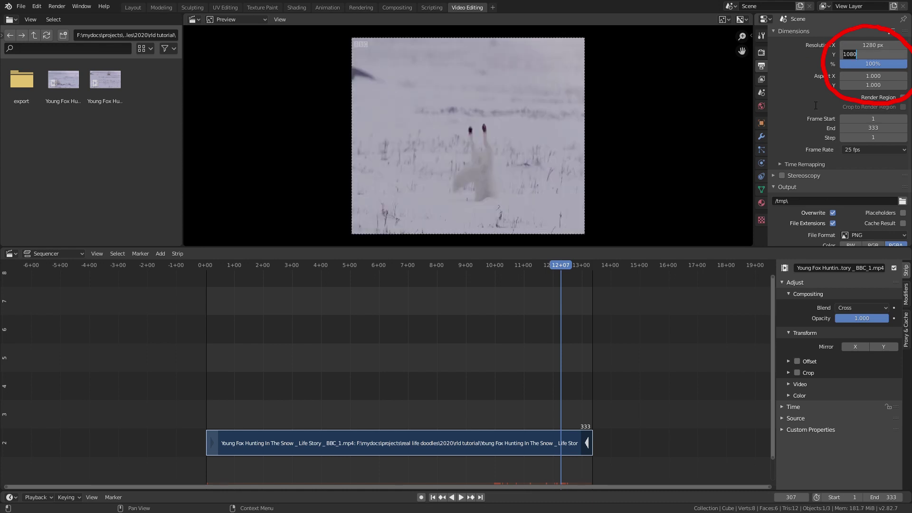
type("700")
key("BackSpace")
key("BackSpace")
type("20")
key("Return")
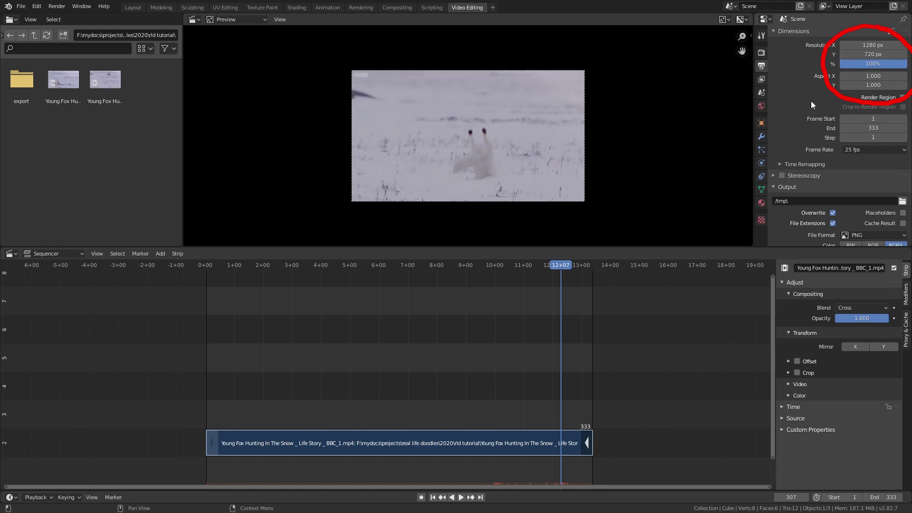
left_click(859, 149)
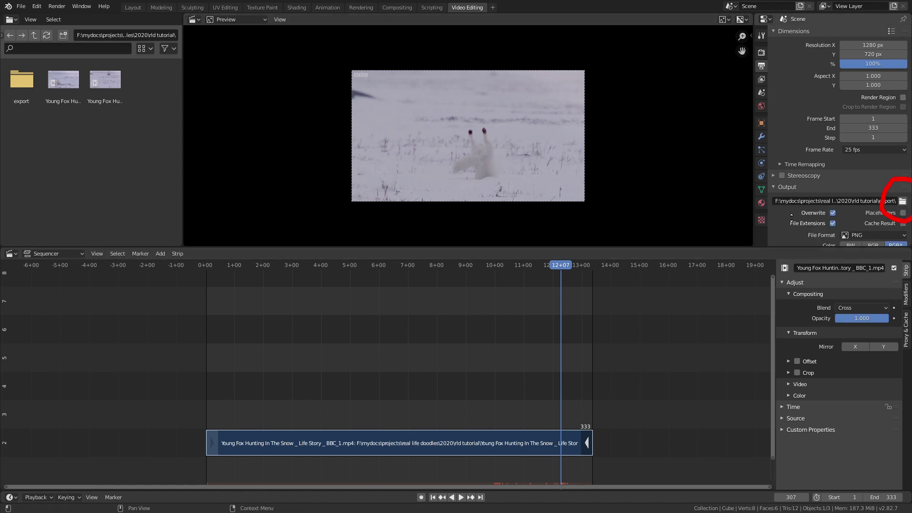
- Set the output file format to JPEG
scroll(810, 118, "down", 3)
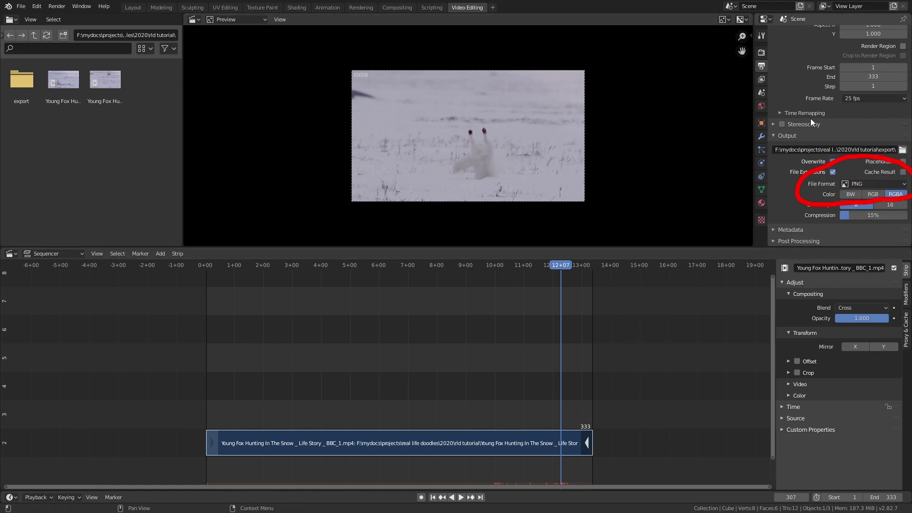
left_click(872, 184)
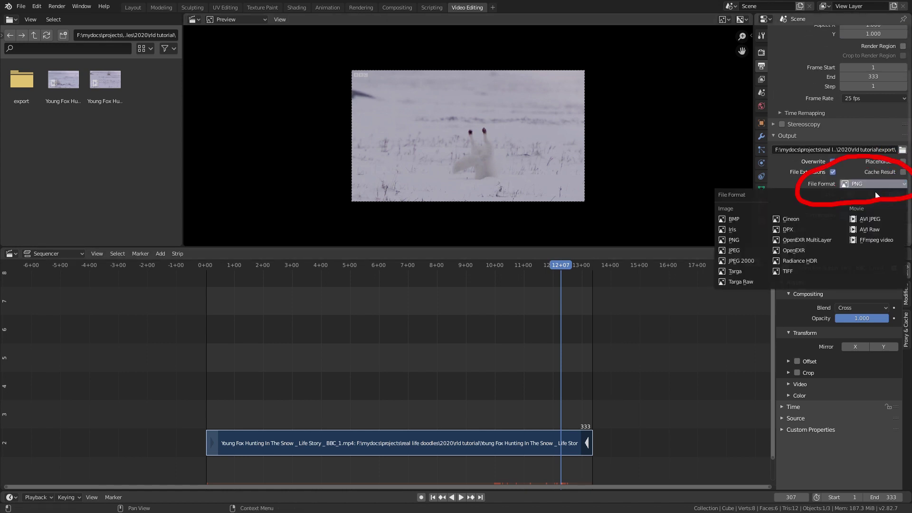
left_click(743, 249)
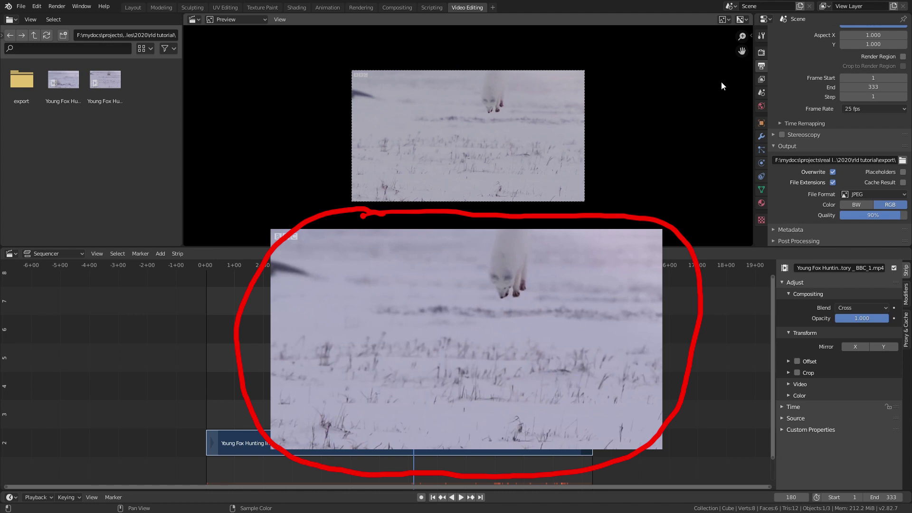
- Change the Color Management view transform from Filmic to Standard
left_click(761, 53)
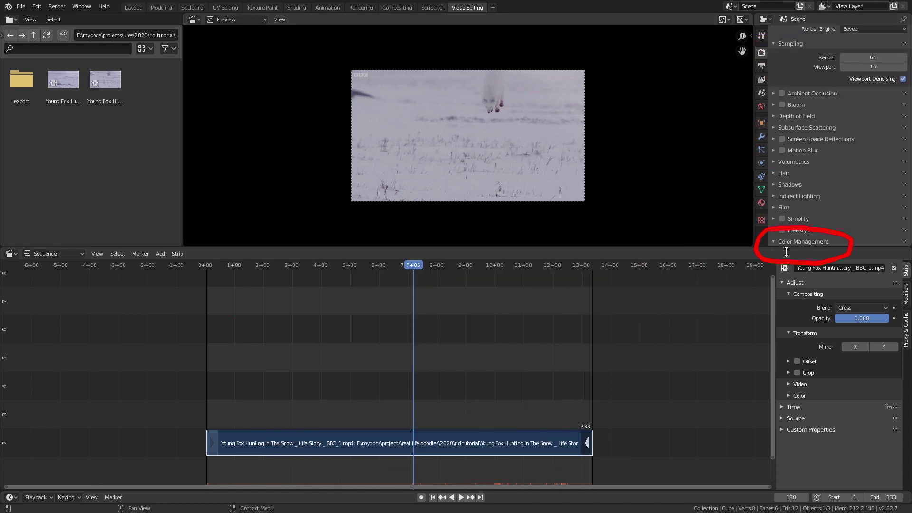
scroll(786, 223, "down", 5)
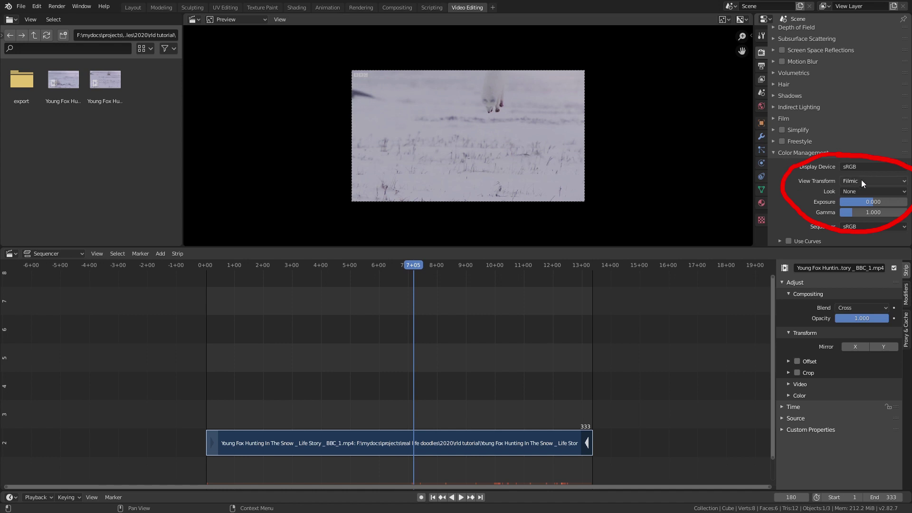
left_click(862, 181)
left_click(857, 205)
left_click(761, 66)
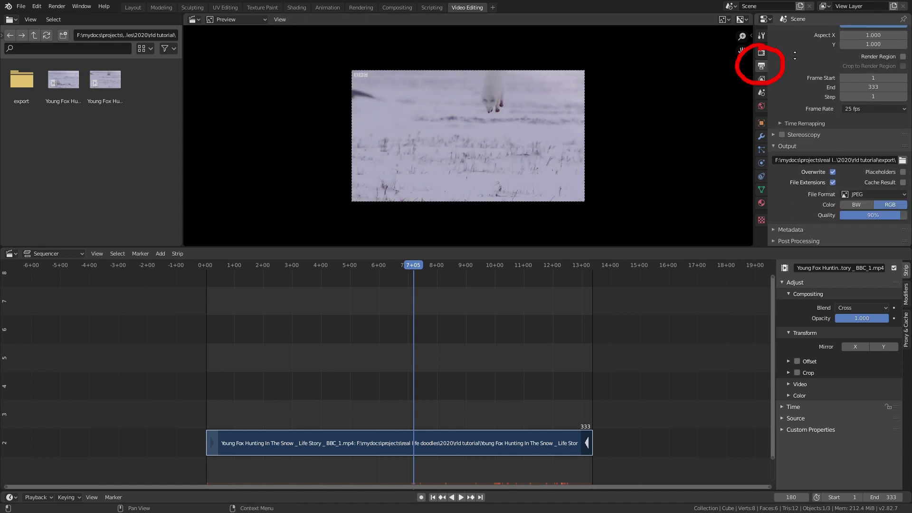
- Render the animation as a JPEG image sequence, then erase the fox movie strip
left_click(57, 5)
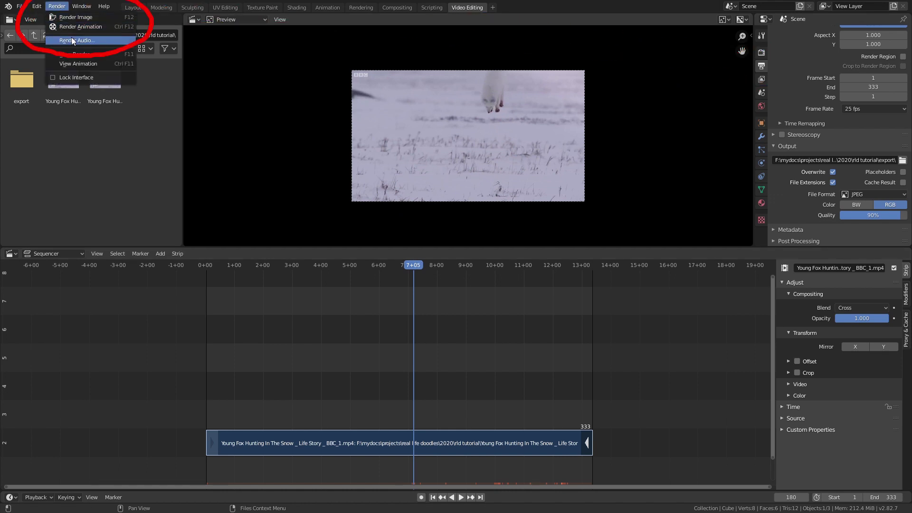
left_click(76, 27)
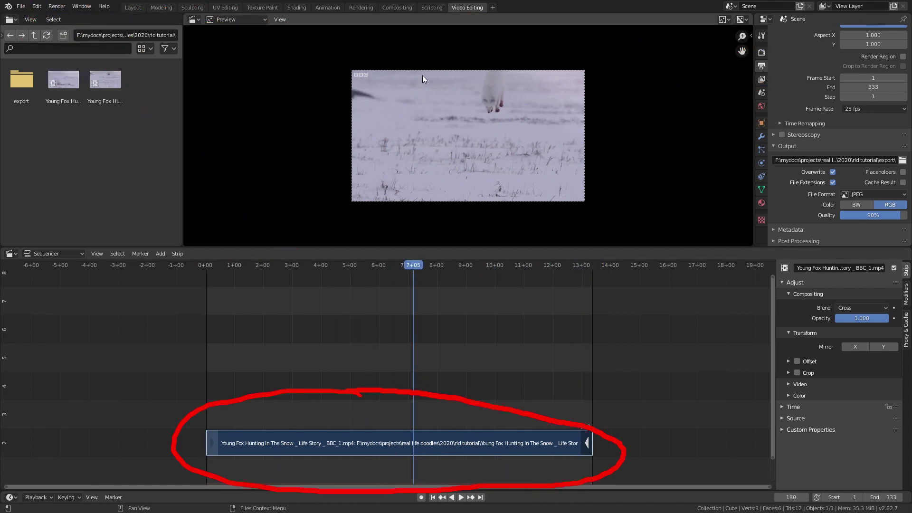
key("x")
left_click(330, 432)
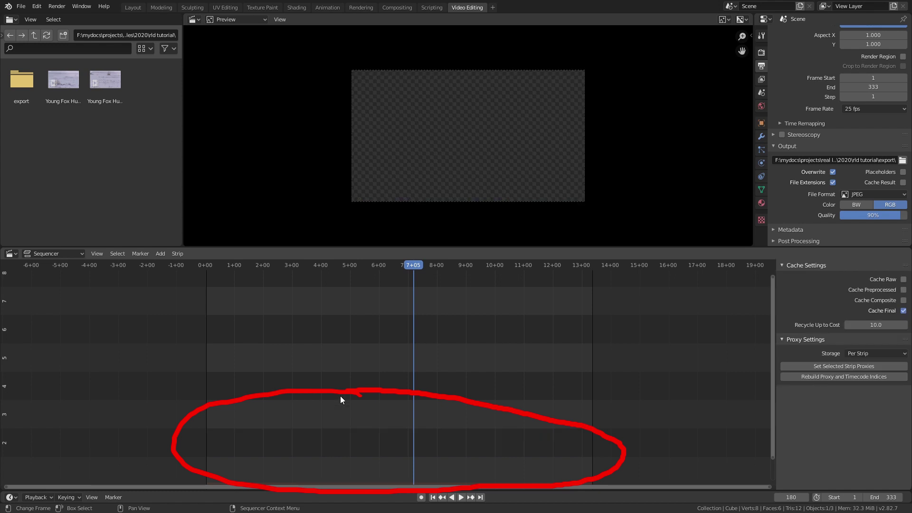
- Switch back to the Layout workspace and delete the default cube
left_click(135, 8)
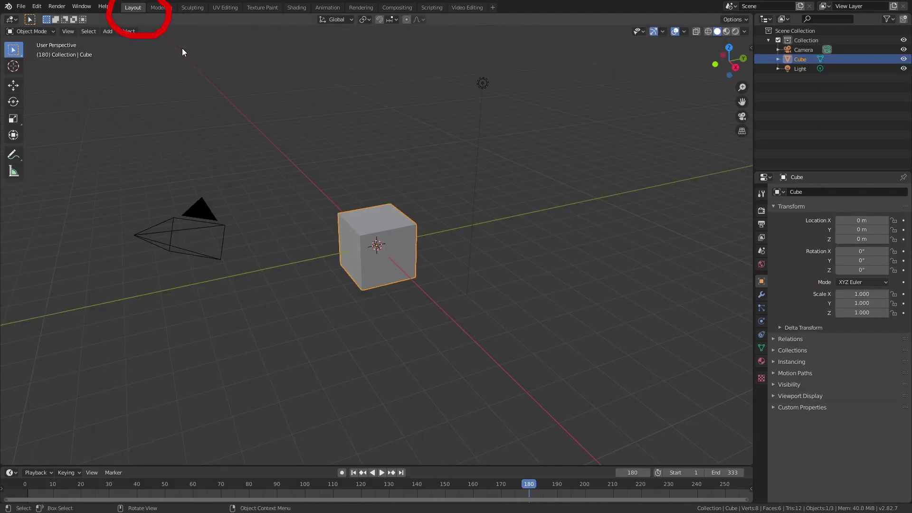
mouse_move(383, 158)
middle_mouse_down()
mouse_move(400, 187)
mouse_move(397, 152)
mouse_move(384, 144)
mouse_move(368, 214)
middle_mouse_up()
key("x")
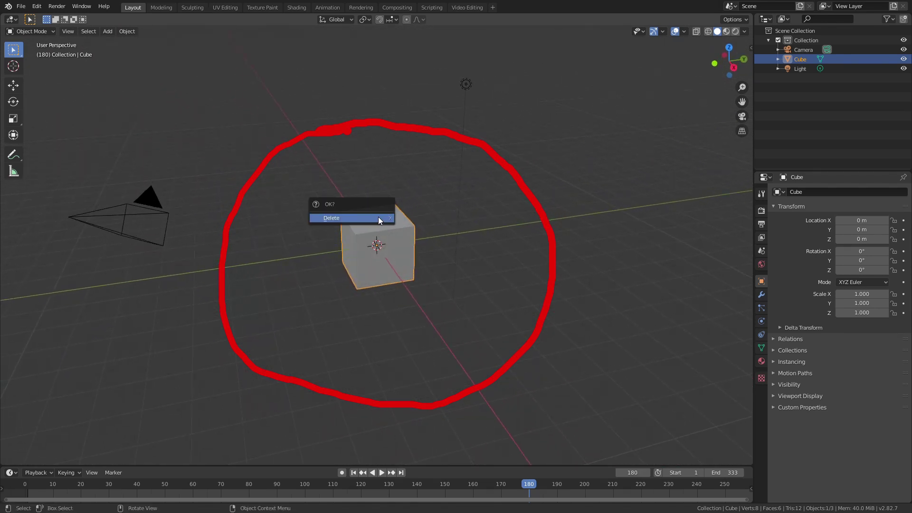
left_click(378, 216)
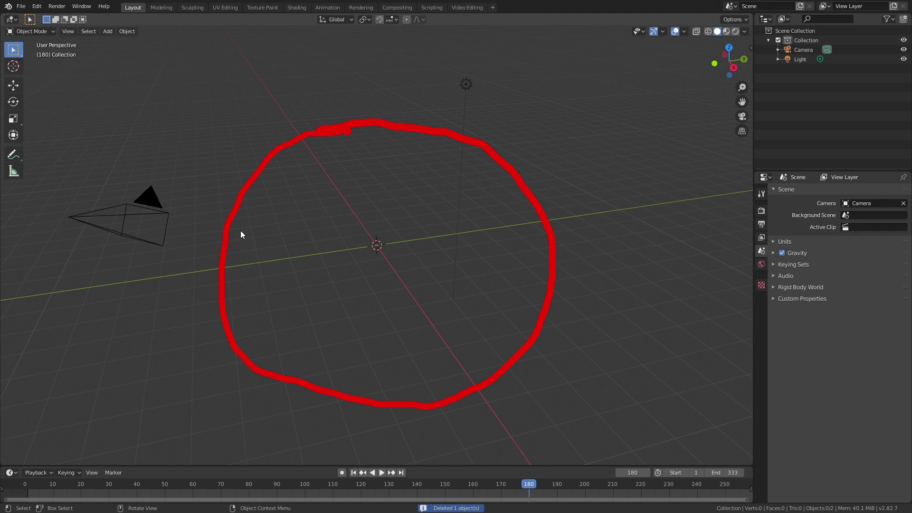
- Zero the camera's transform, set X rotation to 90°, and move it to Y -9.81 m
left_click(166, 227)
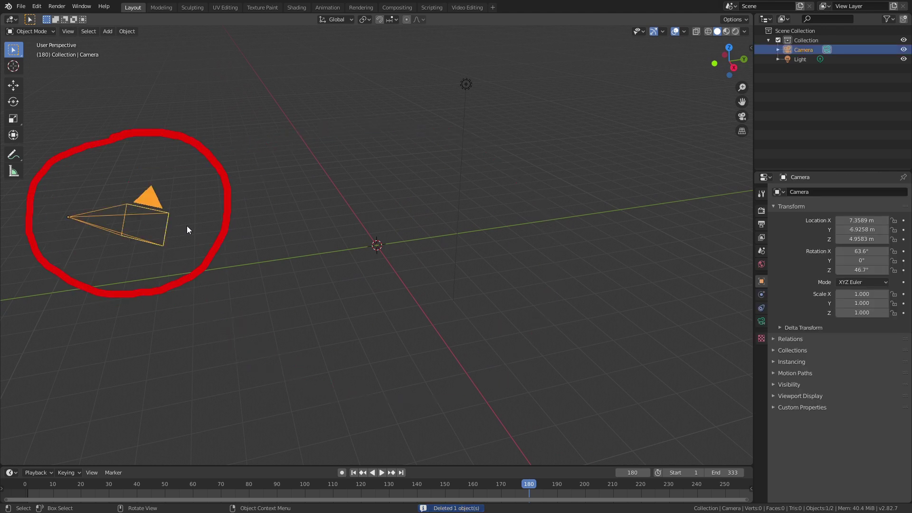
left_click(872, 220)
type("0\t")
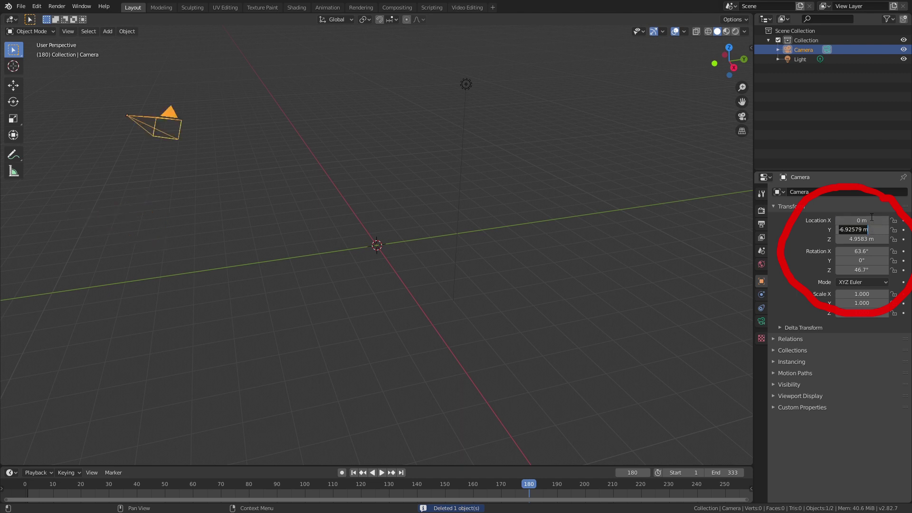
type("0\t0\t0\t0\t0")
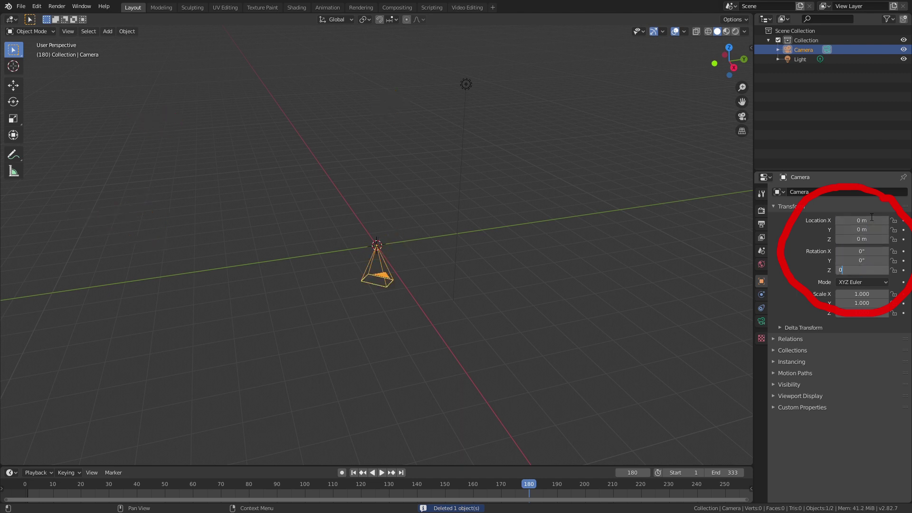
key("Return")
left_click(883, 249)
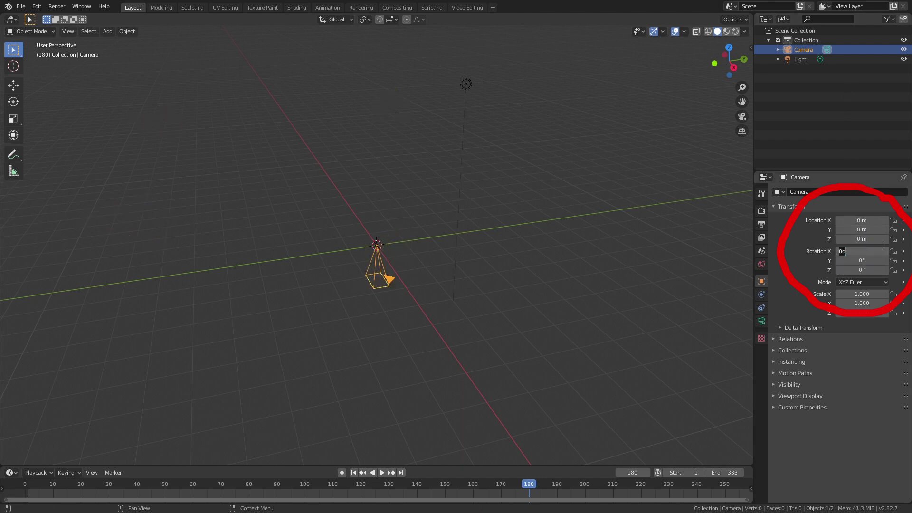
type("90")
key("Return")
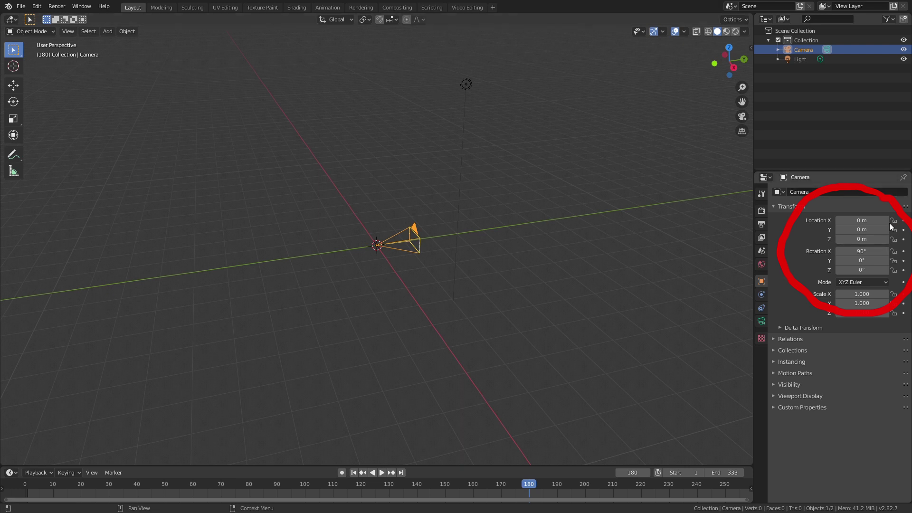
left_click_drag(862, 229, 386, 231)
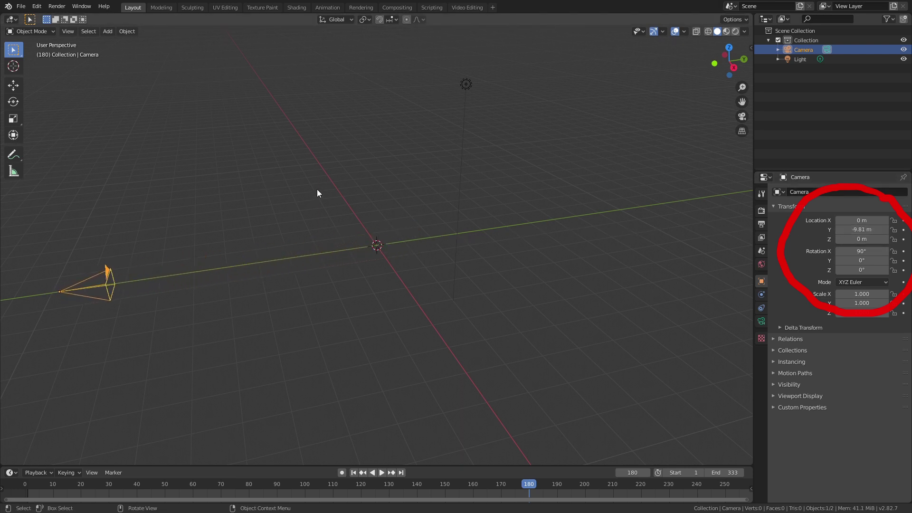
mouse_move(317, 190)
middle_mouse_down()
mouse_move(365, 182)
mouse_move(389, 263)
mouse_move(405, 212)
mouse_move(375, 212)
middle_mouse_up()
- View through the camera and add the fox footage as a Movie Clip background image
left_click(741, 116)
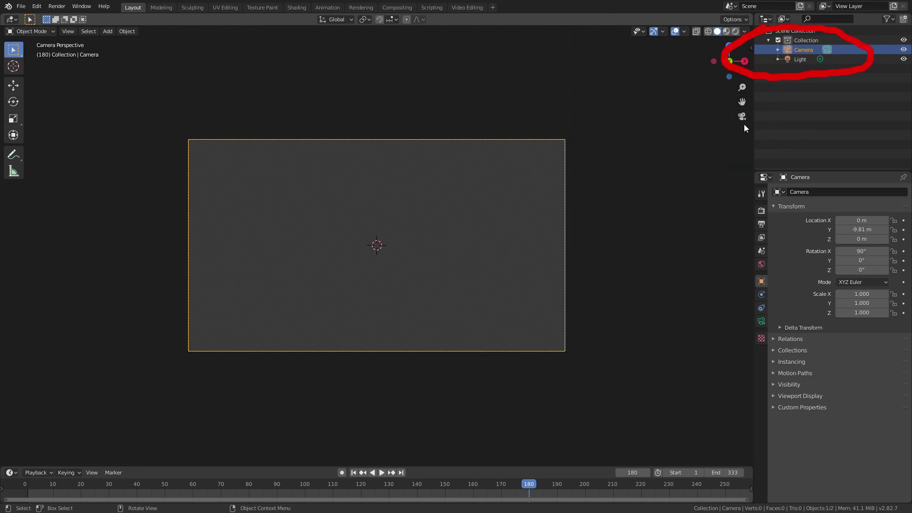
left_click(761, 322)
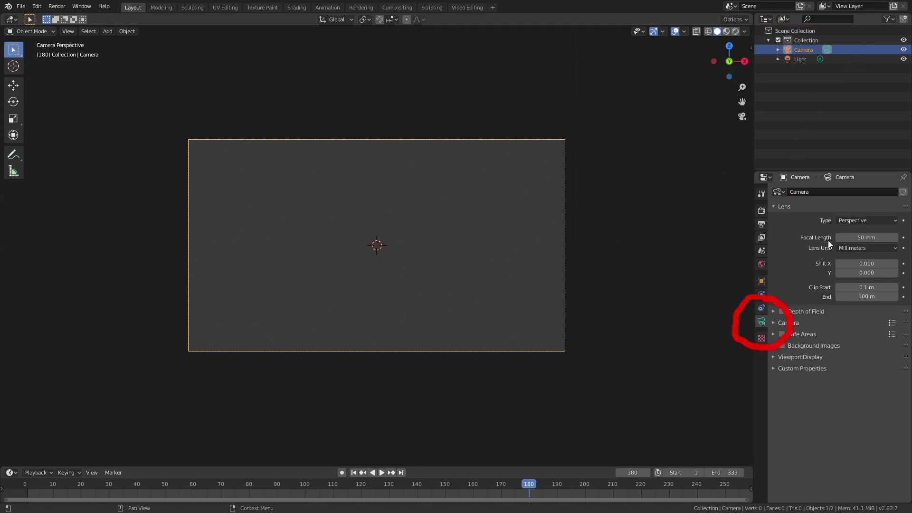
left_click(778, 348)
left_click(782, 347)
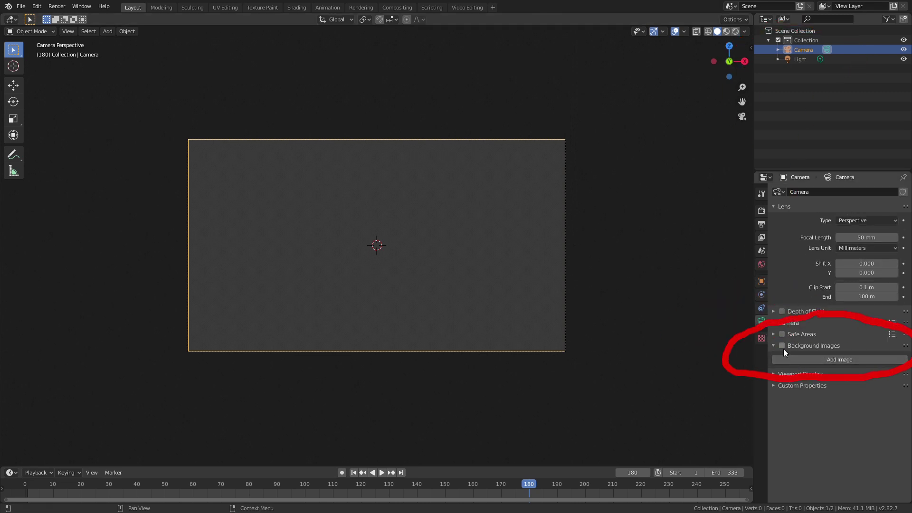
left_click(855, 359)
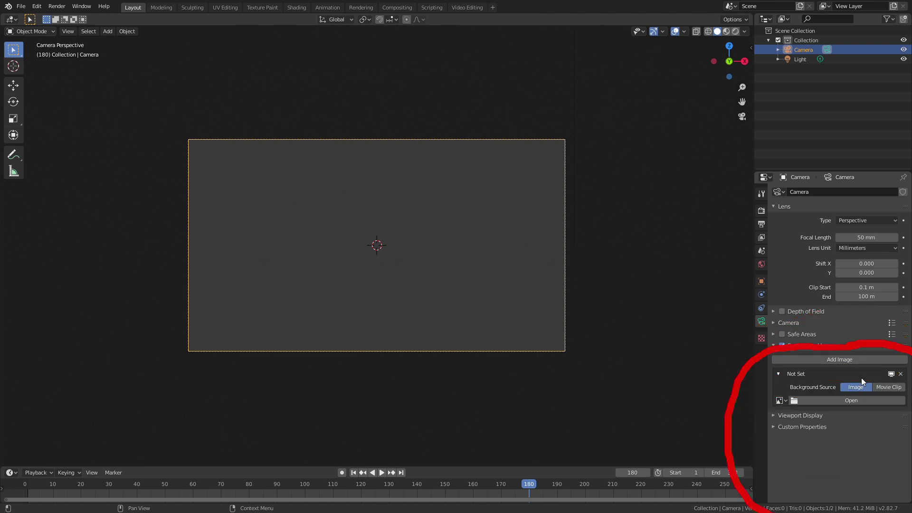
left_click(884, 387)
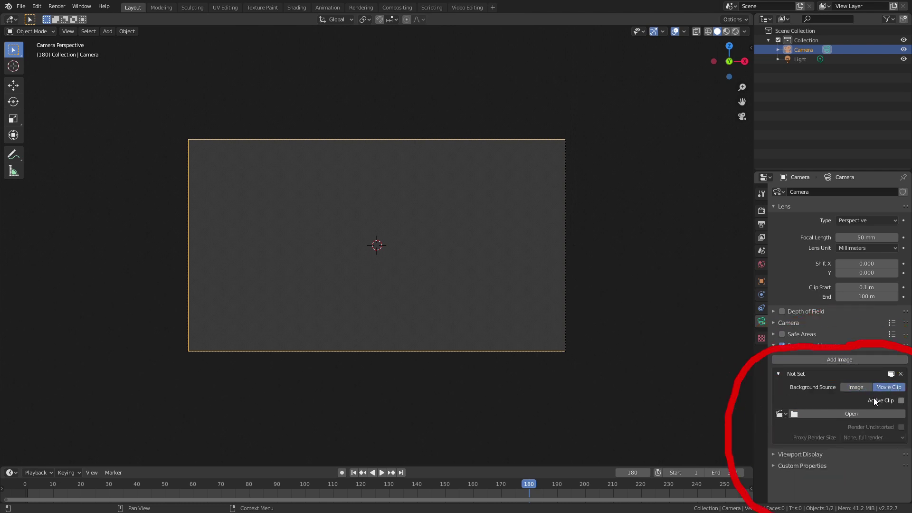
left_click(850, 414)
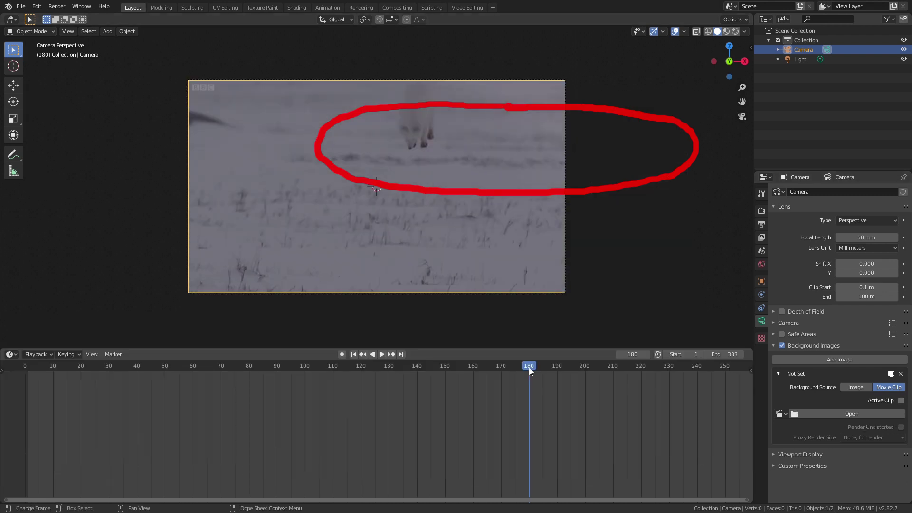
- Set the background image alpha to 1.0 and scrub the footage to frame 218
scroll(871, 394, "down", 5)
left_click_drag(872, 381, 905, 380)
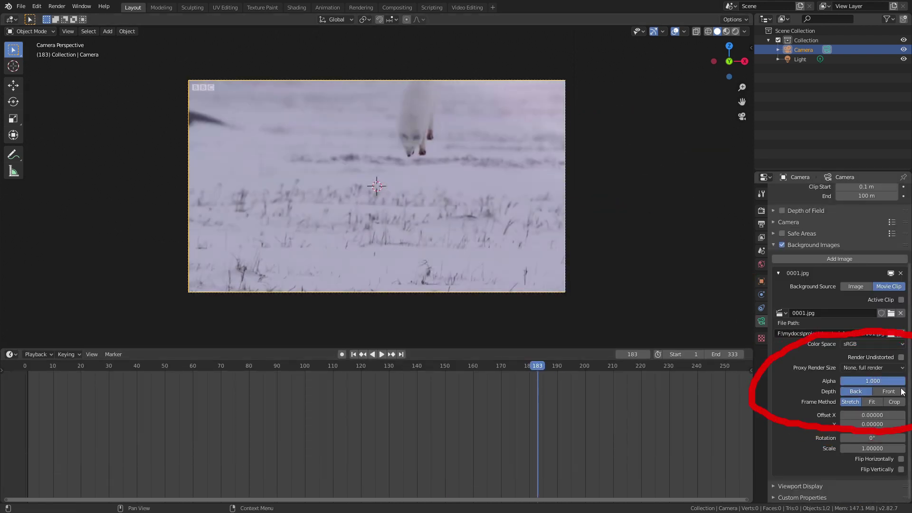
left_click_drag(536, 363, 635, 387)
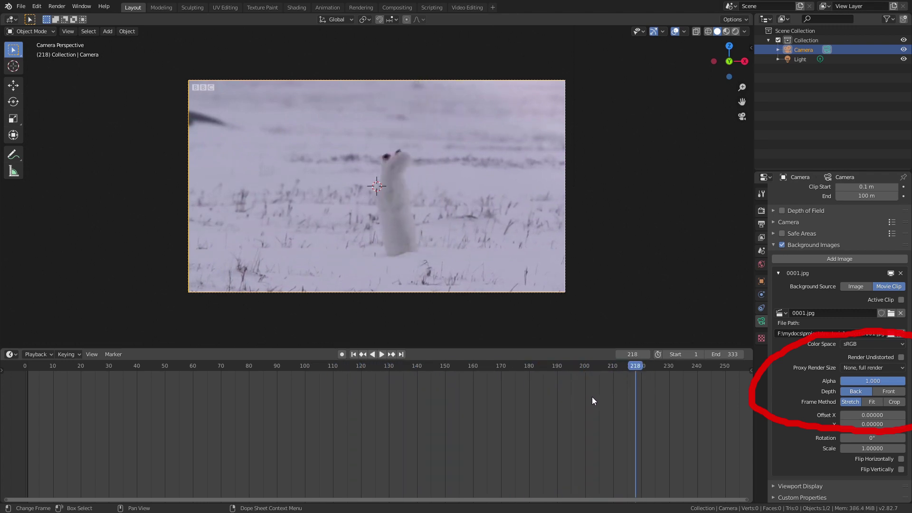
mouse_move(570, 414)
middle_mouse_down()
mouse_move(475, 432)
mouse_move(413, 430)
middle_mouse_up()
- Go to frame 215 and add a blank Grease Pencil object
mouse_move(493, 361)
left_mouse_down()
mouse_move(441, 367)
mouse_move(470, 366)
left_mouse_up()
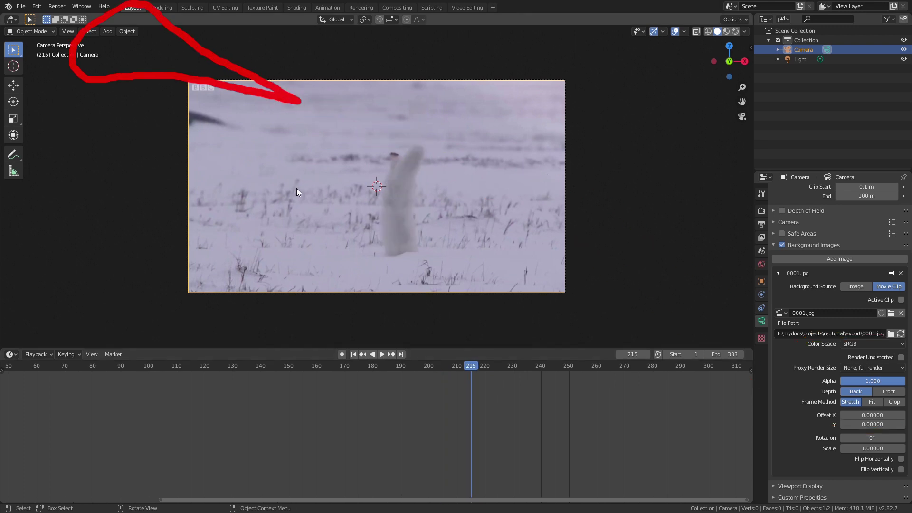
left_click(108, 32)
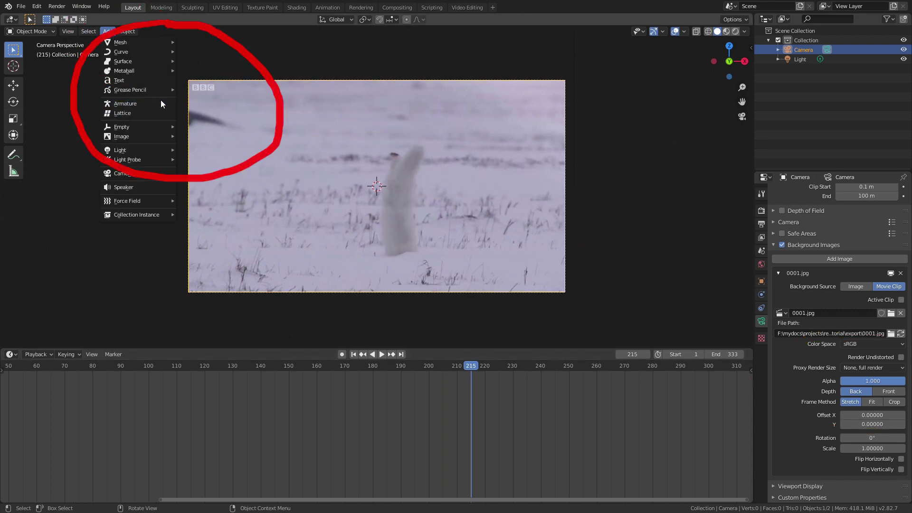
mouse_move(158, 88)
left_click(196, 89)
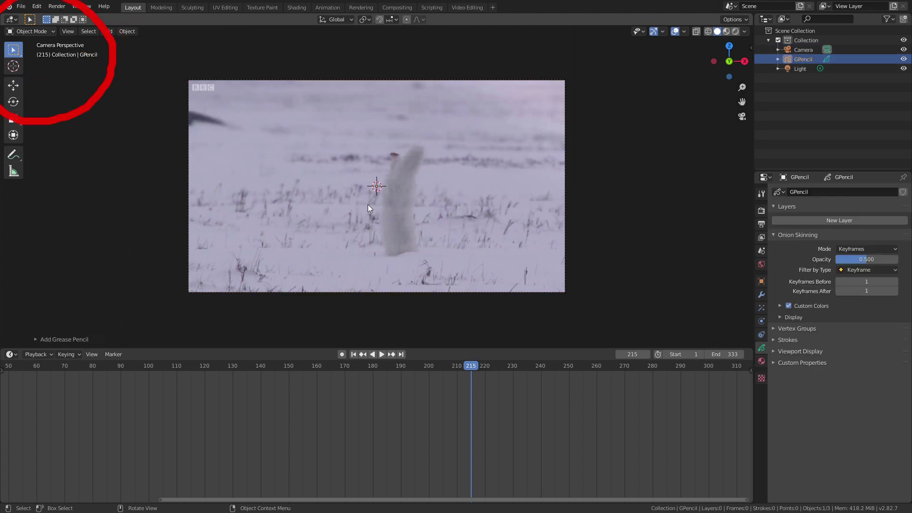
- Enter Draw Mode and give the Grease Pencil a new layer and a new material
left_click(44, 30)
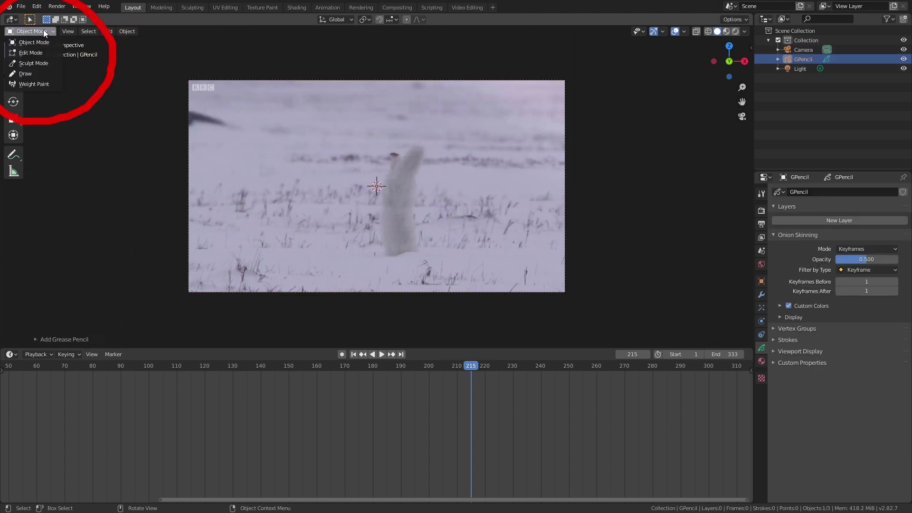
left_click(38, 72)
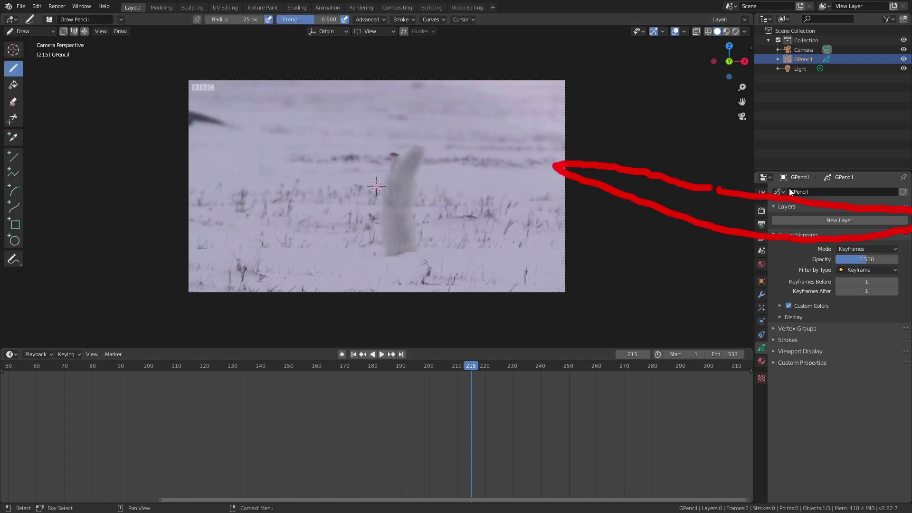
left_click(806, 221)
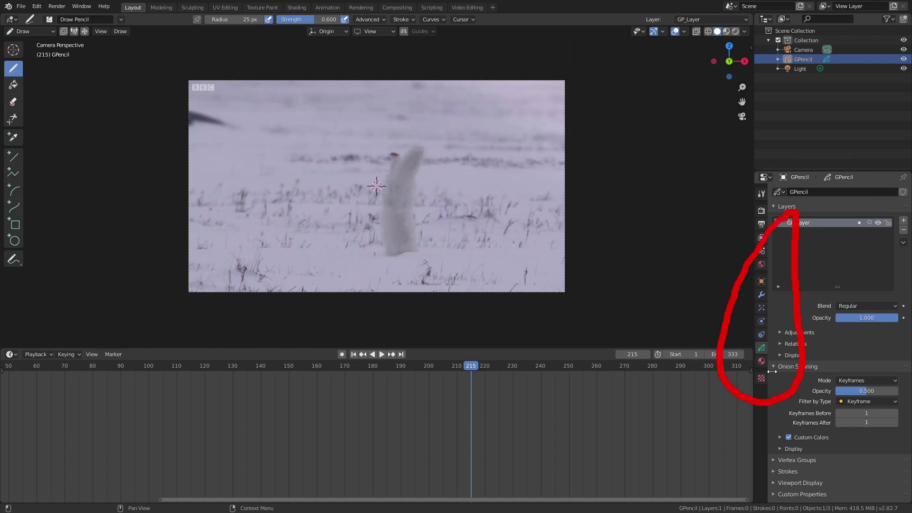
left_click(762, 361)
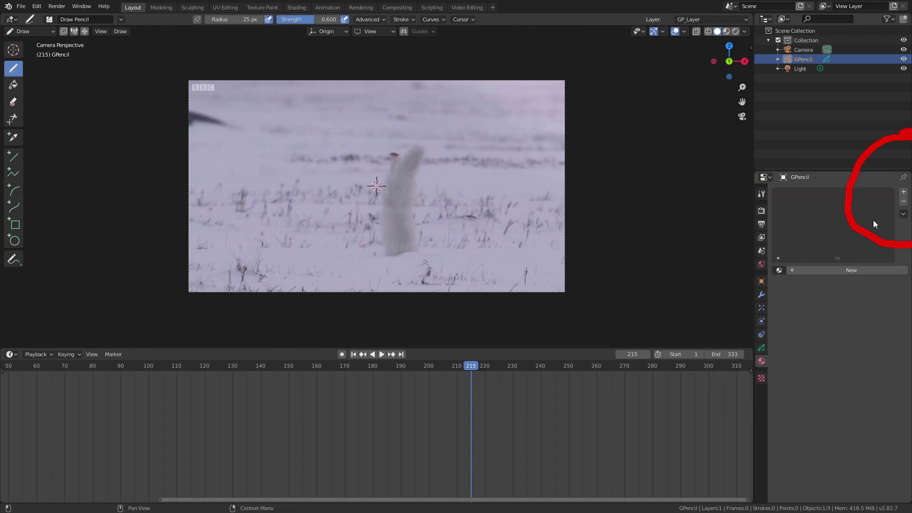
left_click(904, 191)
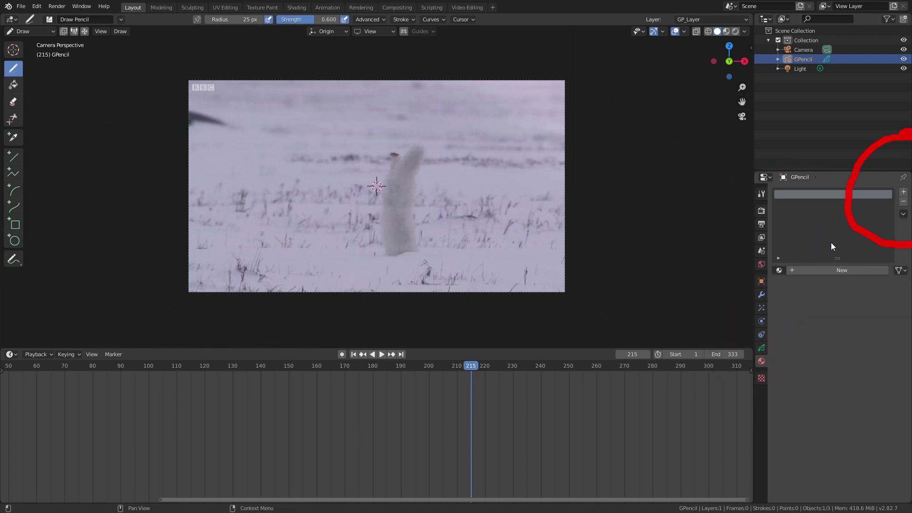
left_click(823, 269)
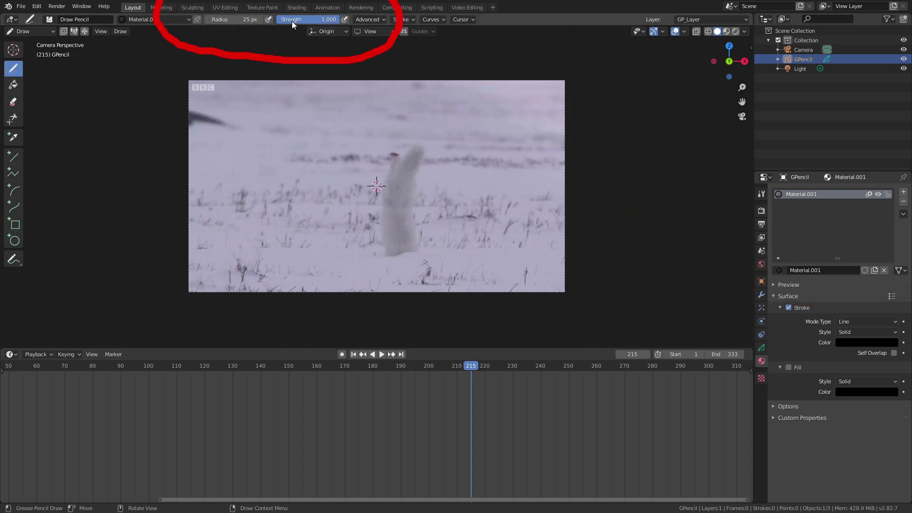
- Draw test strokes while adjusting the brush radius, then undo them
mouse_move(253, 118)
left_mouse_down()
mouse_move(291, 229)
mouse_move(299, 122)
mouse_move(384, 109)
mouse_move(308, 118)
mouse_move(276, 162)
left_mouse_up()
key("ctrl+z")
left_click_drag(229, 24, 224, 26)
mouse_move(244, 128)
left_mouse_down()
mouse_move(248, 158)
mouse_move(318, 119)
mouse_move(322, 192)
left_mouse_up()
key("f")
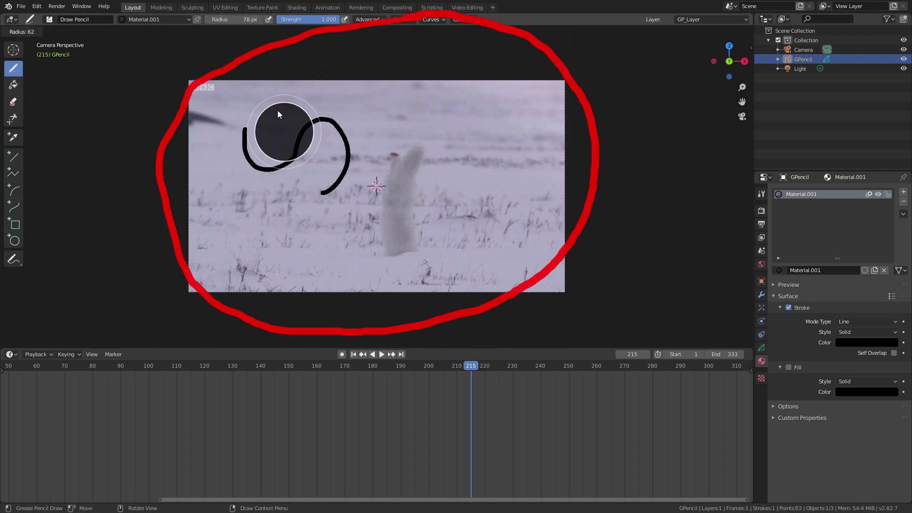
left_click(336, 116)
key("f")
left_click(400, 136)
mouse_move(362, 105)
left_mouse_down()
mouse_move(380, 164)
mouse_move(420, 219)
left_mouse_up()
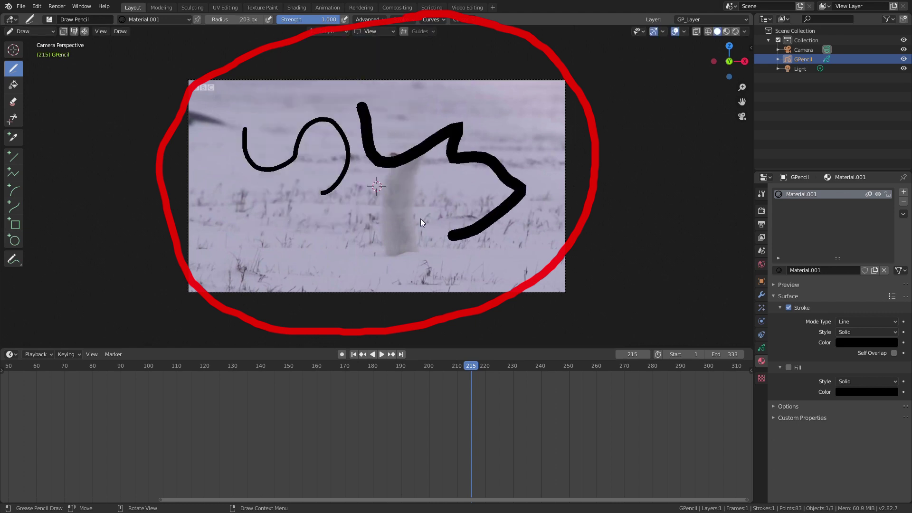
key("ctrl+z")
key("ctrl+z")
key("ctrl+z")
key("ctrl+z")
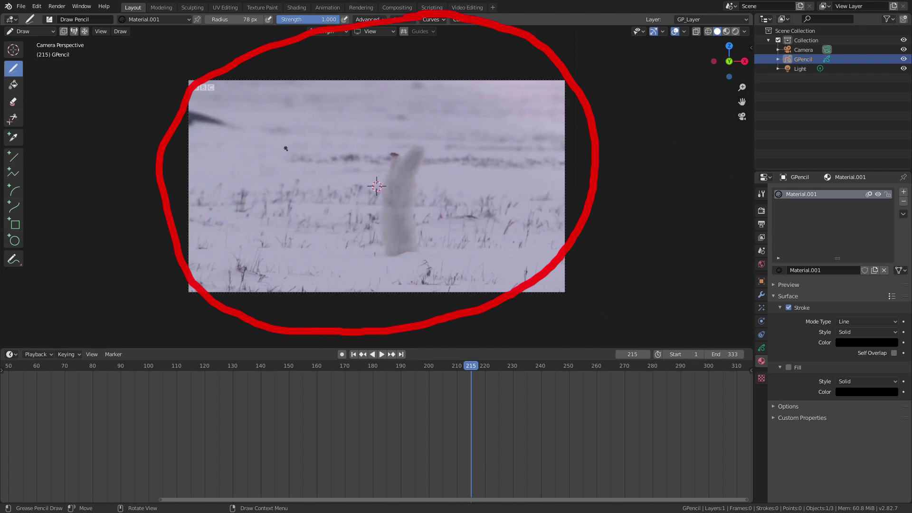
left_click(13, 356)
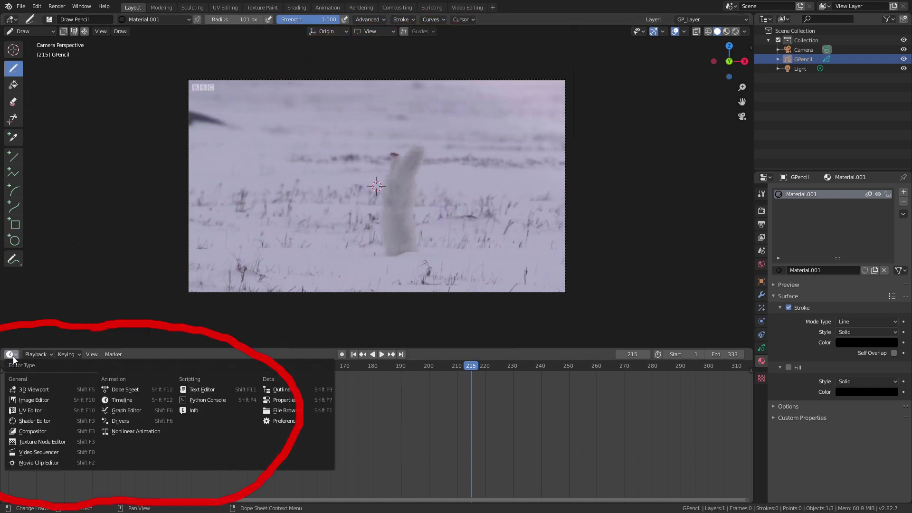
left_click(121, 390)
left_click(52, 354)
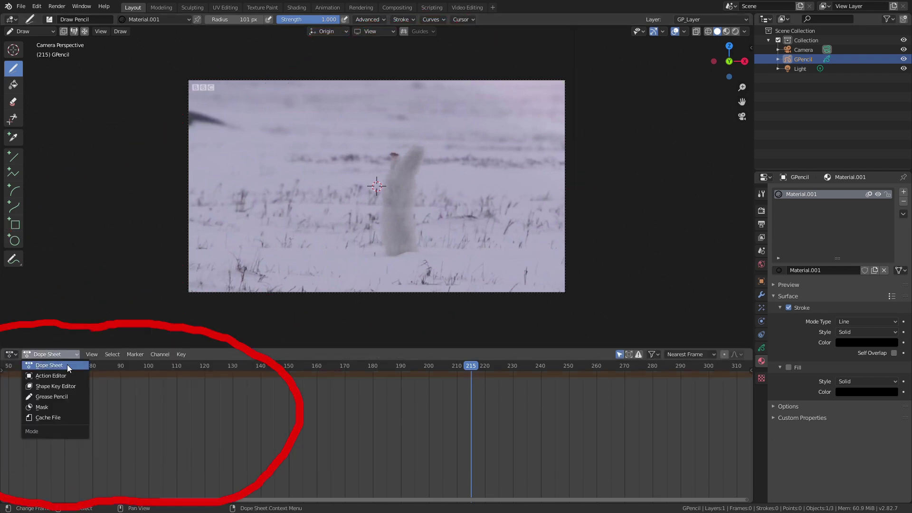
left_click(64, 396)
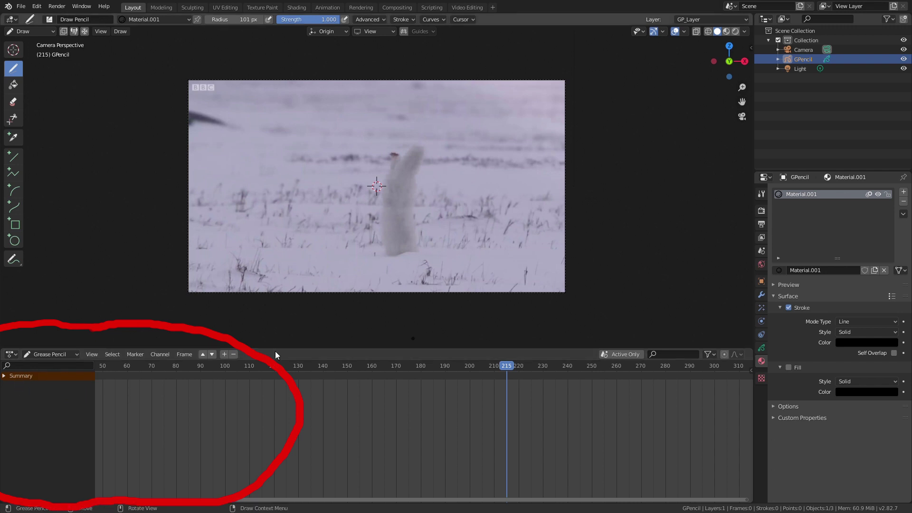
left_click(4, 376)
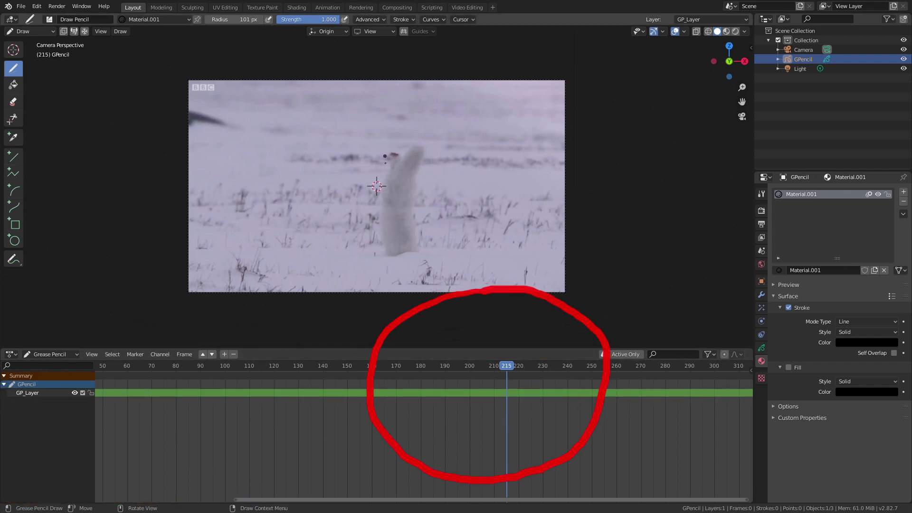
left_click_drag(380, 160, 491, 129)
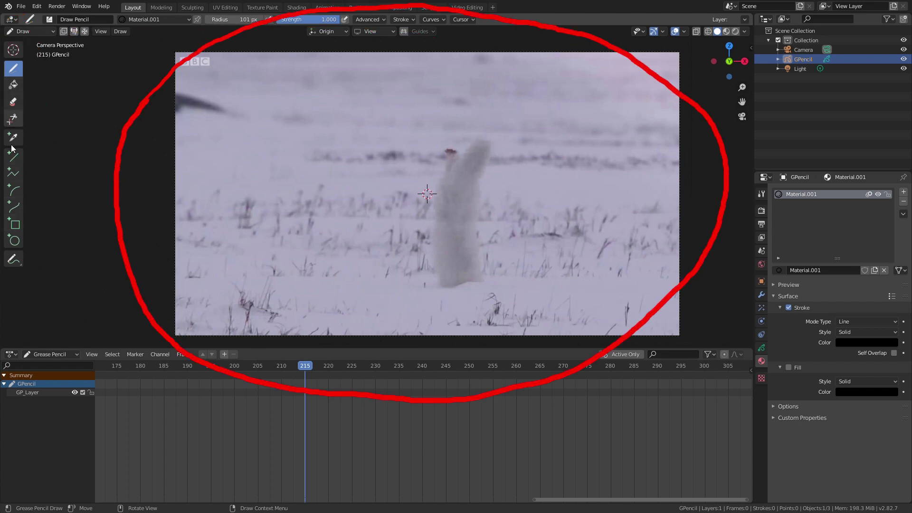
- Pan and zoom so the camera frame fills the viewport, then pan the timeline toward frame 216
mouse_move(428, 143)
middle_mouse_down("shift")
mouse_move(447, 157)
mouse_move(434, 128)
mouse_move(425, 142)
middle_mouse_up("shift")
scroll(424, 142, "down", 1)
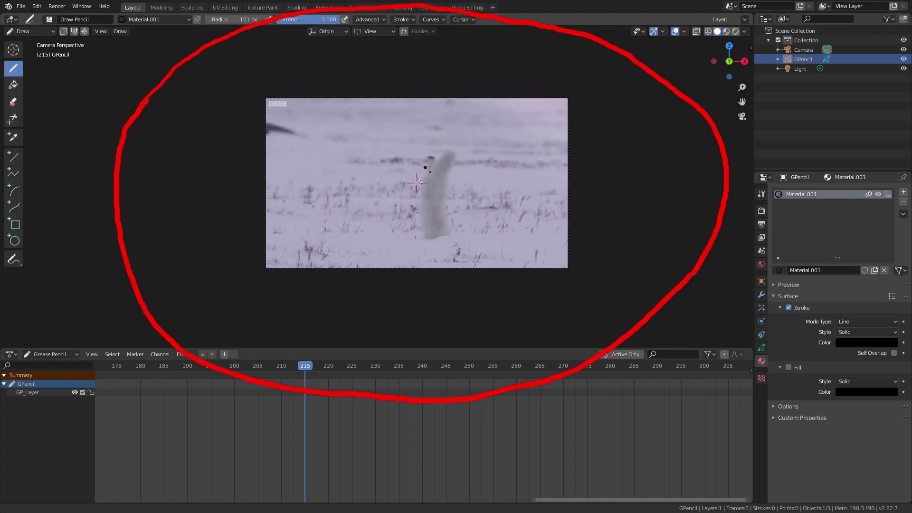
scroll(424, 143, "up", 1)
scroll(424, 142, "down", 3)
scroll(424, 145, "up", 3)
scroll(424, 145, "up", 1)
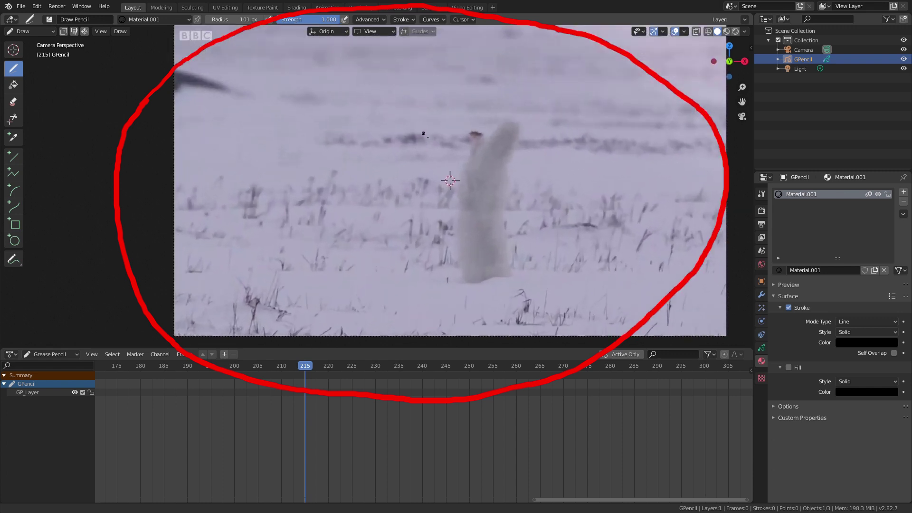
scroll(423, 142, "down", 1)
scroll(424, 141, "up", 1)
scroll(424, 133, "up", 2)
scroll(421, 140, "down", 1)
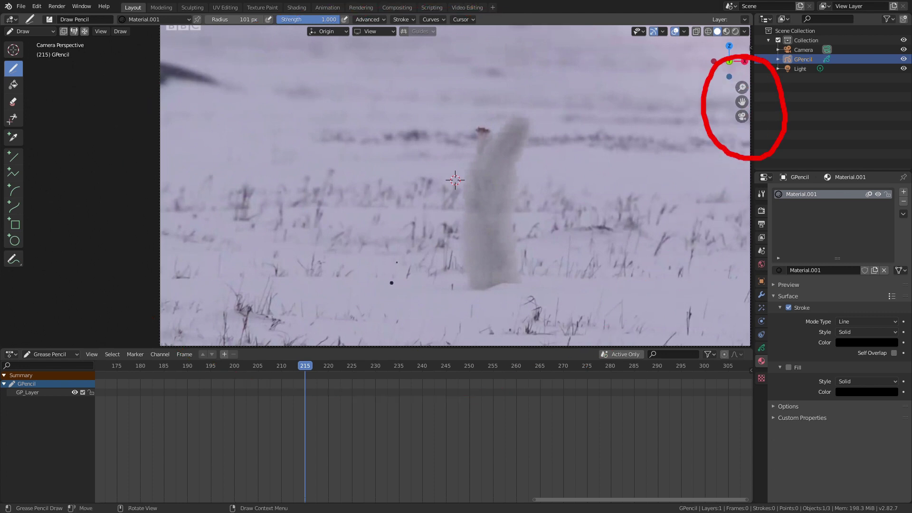
mouse_move(351, 414)
middle_mouse_down()
mouse_move(372, 440)
mouse_move(360, 430)
mouse_move(372, 430)
mouse_move(382, 346)
middle_mouse_up()
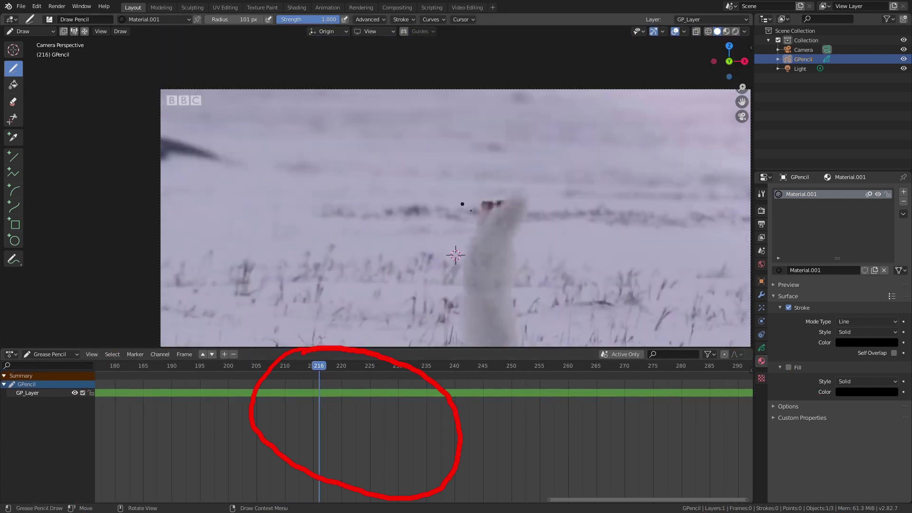
- Hand-draw the word's strokes one frame at a time, starting at frame 216
left_click_drag(467, 207, 506, 199)
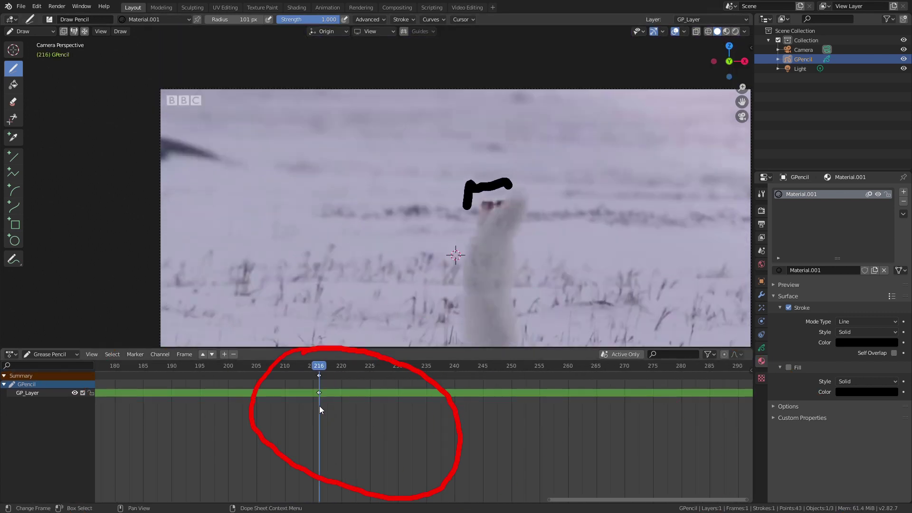
key("Right")
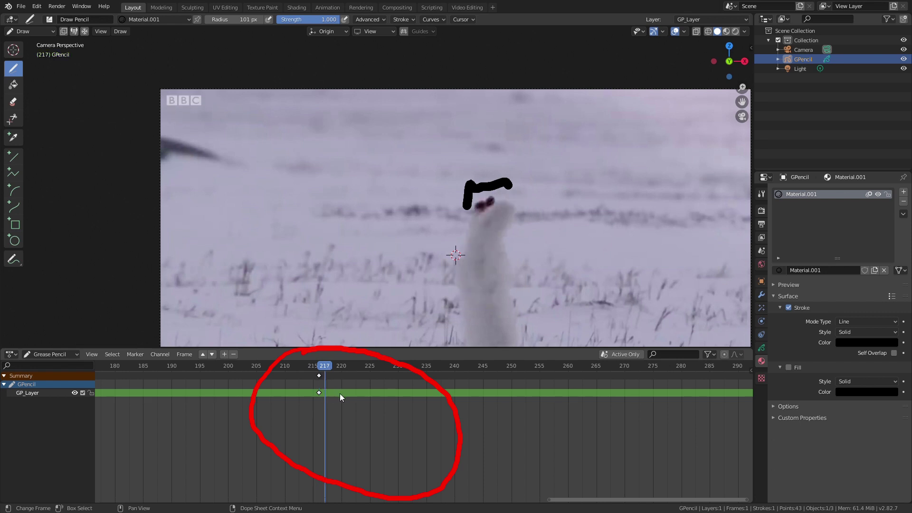
mouse_move(447, 195)
left_mouse_down()
mouse_move(446, 166)
mouse_move(489, 163)
left_mouse_up()
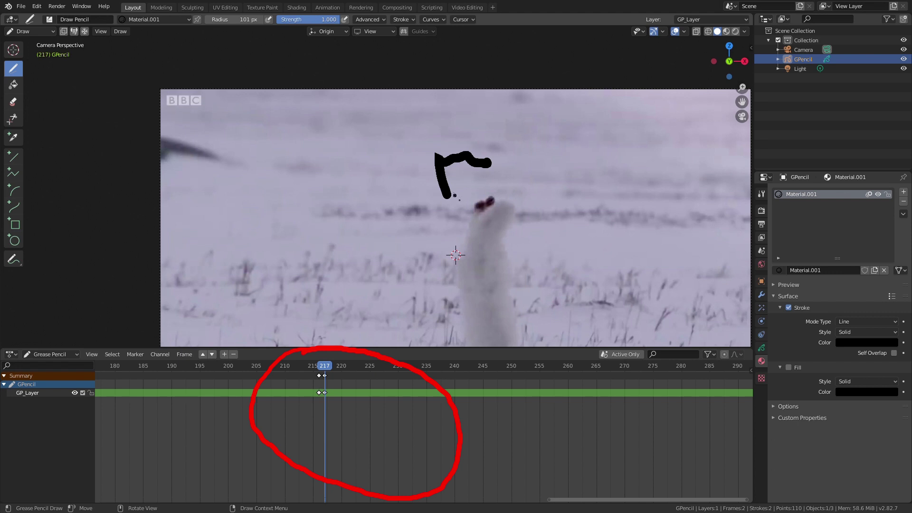
key("Right")
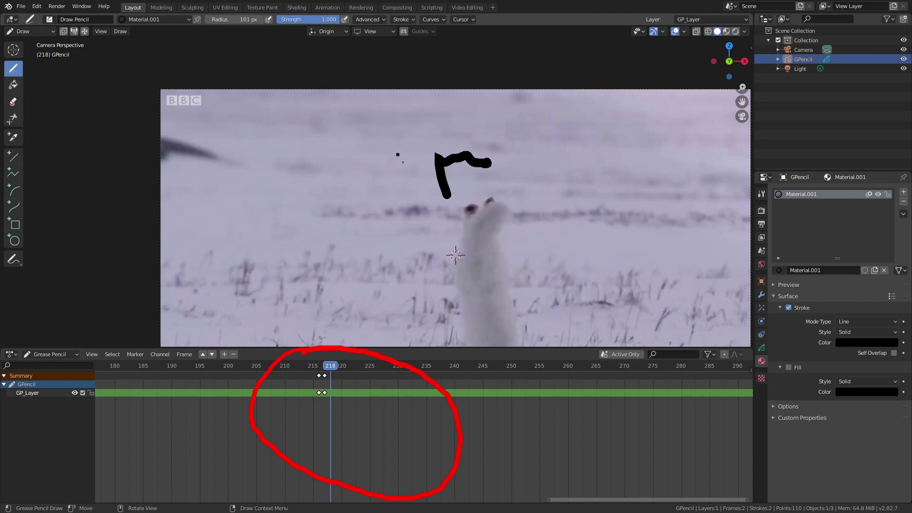
left_click_drag(401, 162, 414, 181)
key("Right")
left_click_drag(323, 114, 404, 142)
key("Right")
left_click_drag(200, 118, 209, 183)
key("Right")
key("Right")
left_click_drag(342, 114, 428, 156)
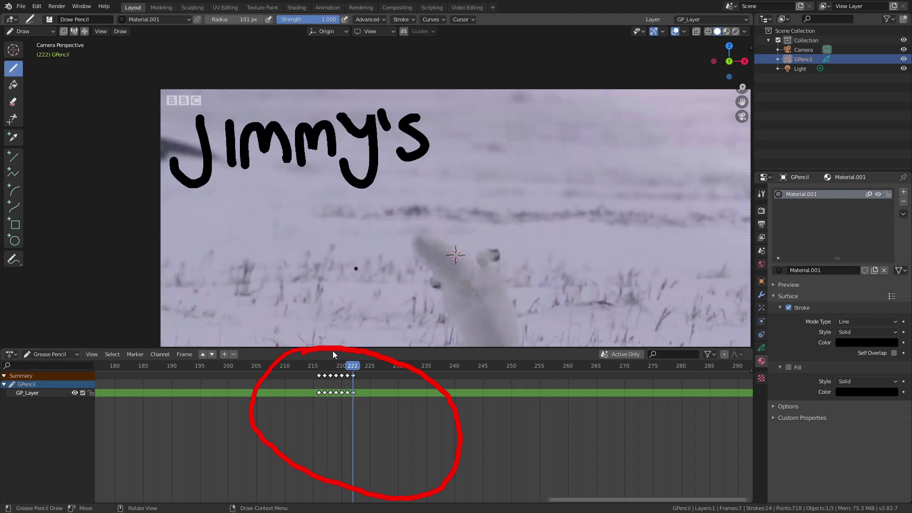
- Preview the lettering and insert a Grease Pencil keyframe at frame 215
mouse_move(352, 375)
left_mouse_down()
mouse_move(293, 374)
mouse_move(350, 379)
mouse_move(290, 382)
left_mouse_up()
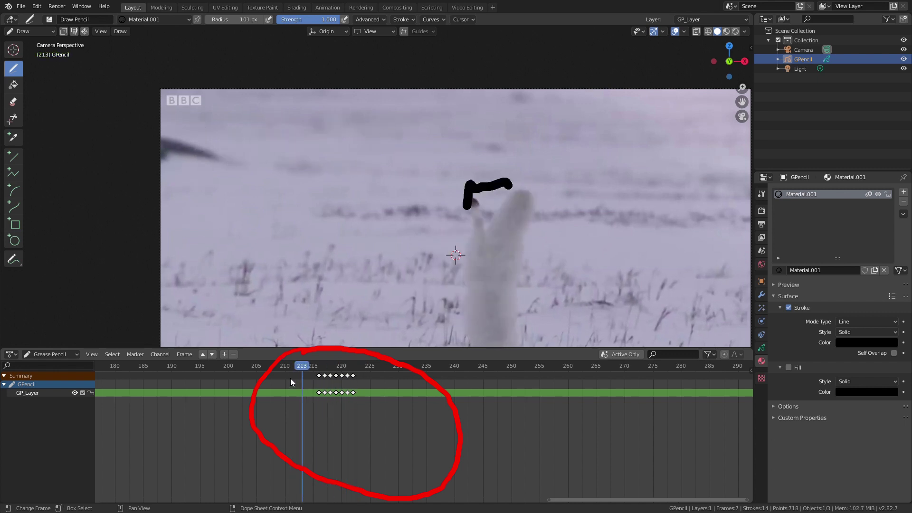
mouse_move(291, 382)
left_mouse_down()
mouse_move(222, 376)
mouse_move(274, 366)
mouse_move(308, 375)
left_mouse_up()
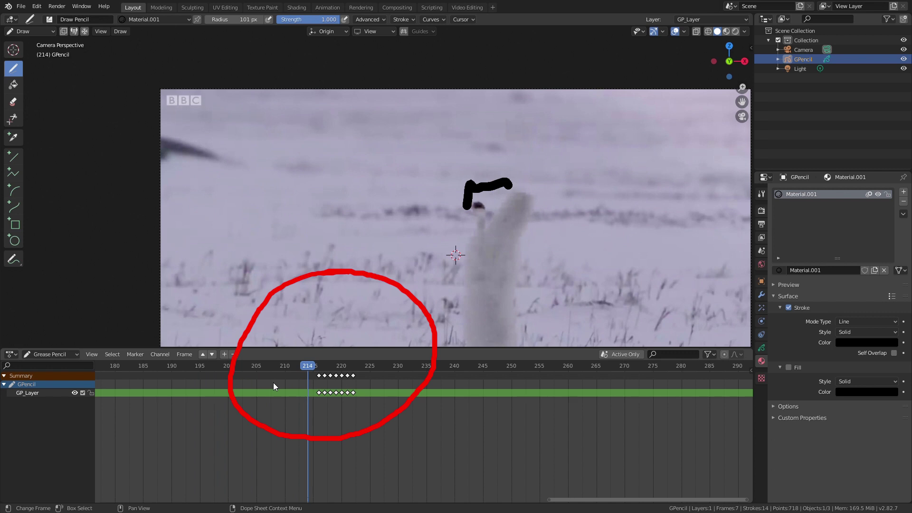
mouse_move(318, 368)
left_mouse_down()
mouse_move(315, 399)
mouse_move(307, 368)
mouse_move(321, 366)
mouse_move(201, 366)
mouse_move(381, 368)
left_mouse_up()
right_click(316, 393)
left_click(312, 390)
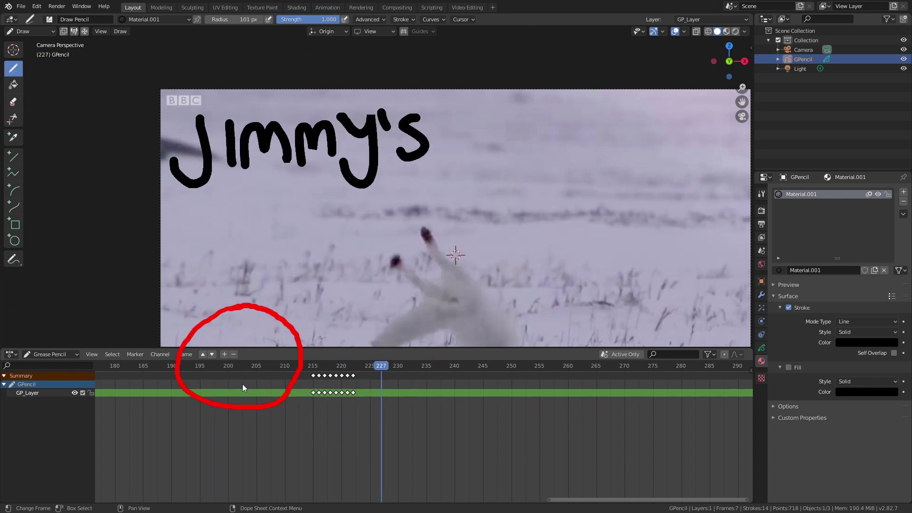
- Add GP_Layer.001, lock GP_Layer, and letter the next phrase starting around frame 225
left_click(225, 354)
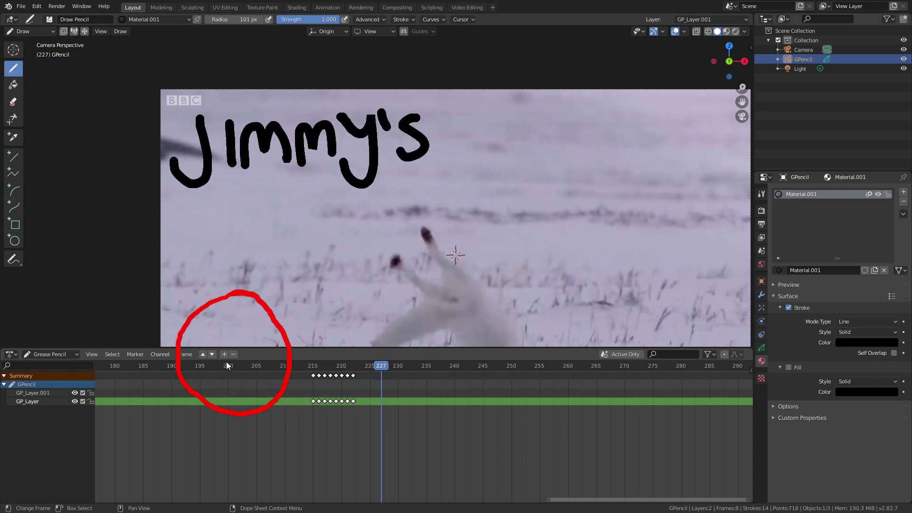
left_click(168, 394)
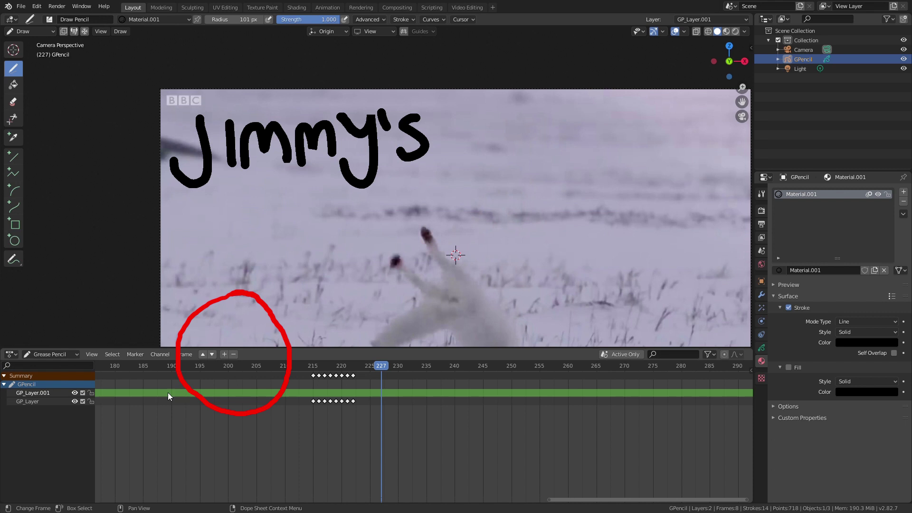
left_click(91, 402)
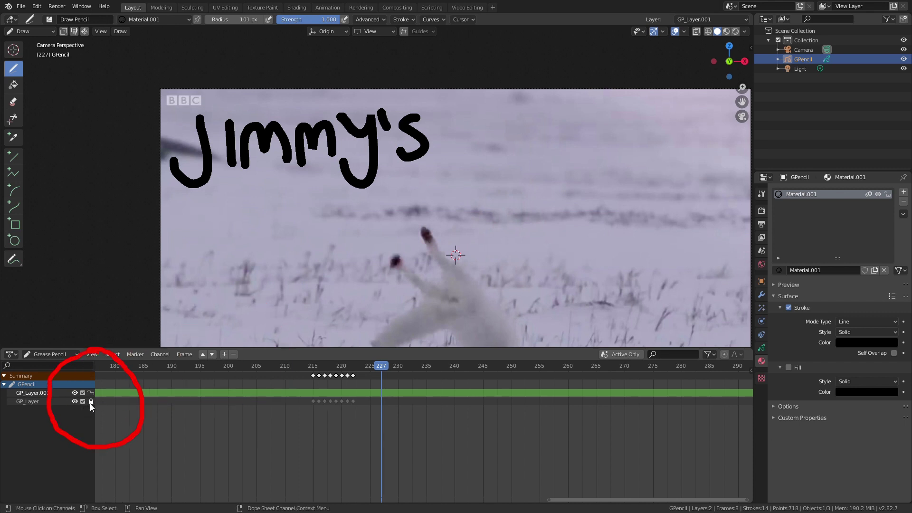
left_click_drag(381, 366, 359, 369)
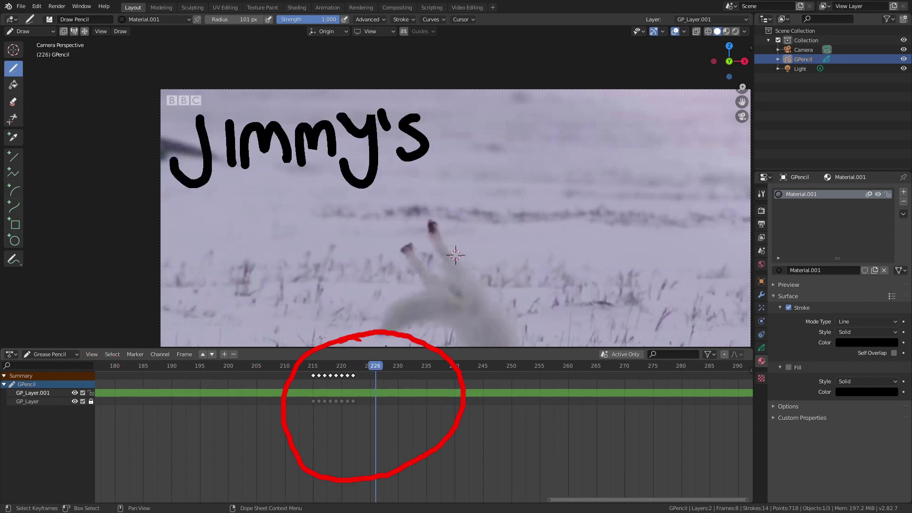
left_click_drag(387, 223, 437, 228)
left_click_drag(245, 197, 355, 244)
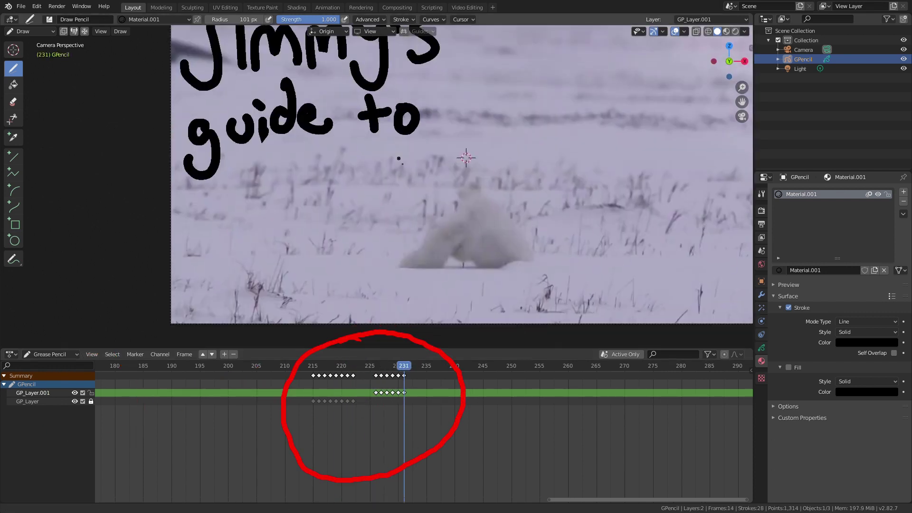
left_click(370, 386)
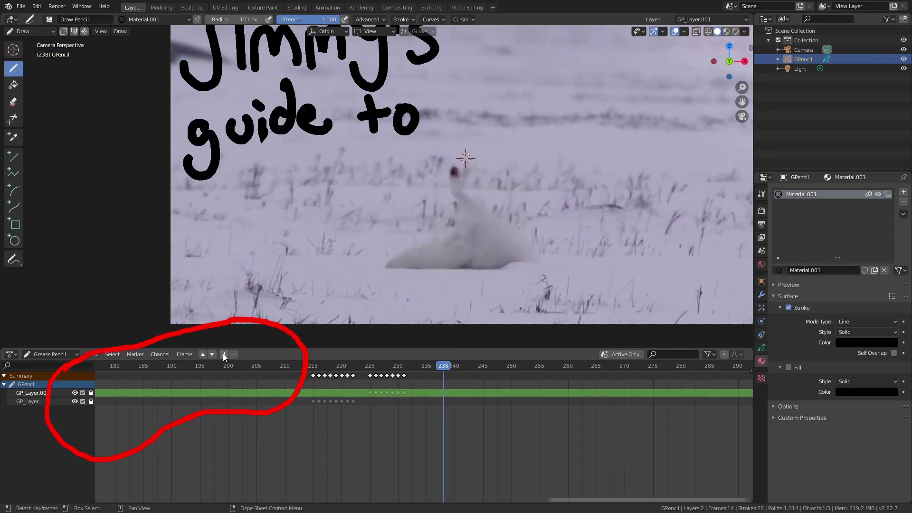
- Add GP_Layer.002 and draw the next word stroke by stroke from frame 239 onward
left_click(223, 354)
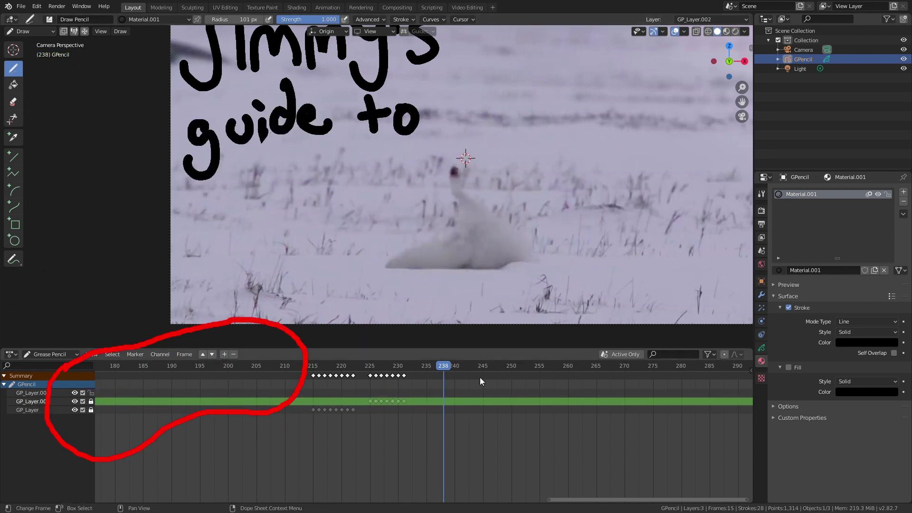
left_click(450, 364)
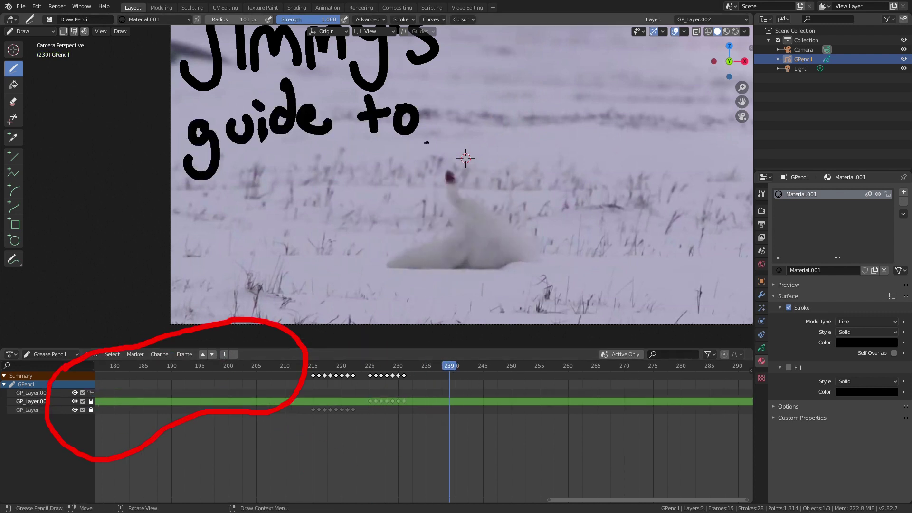
mouse_move(445, 187)
left_mouse_down()
mouse_move(441, 156)
mouse_move(384, 176)
left_mouse_up()
key("Right")
key("Right")
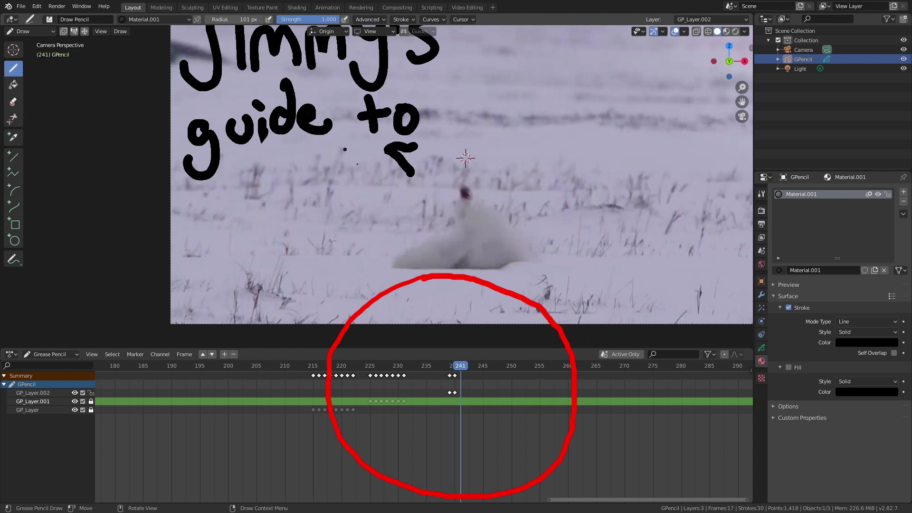
left_click_drag(378, 137, 293, 190)
key("Right")
key("Right")
key("Right")
left_click_drag(218, 174, 199, 221)
left_click(443, 368)
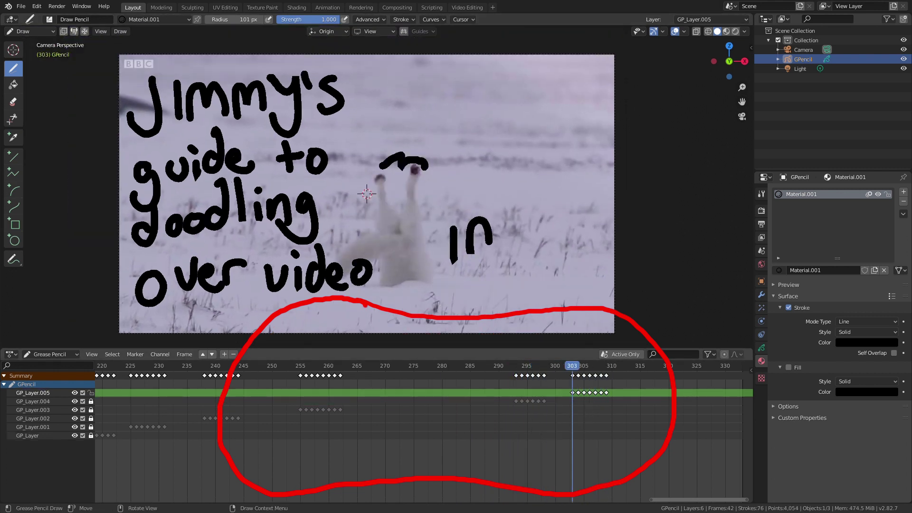
- Lock GP_Layer.005 and scrub the timeline back to the start of the lettering
left_click(91, 393)
scroll(617, 420, "left", 3, "ctrl")
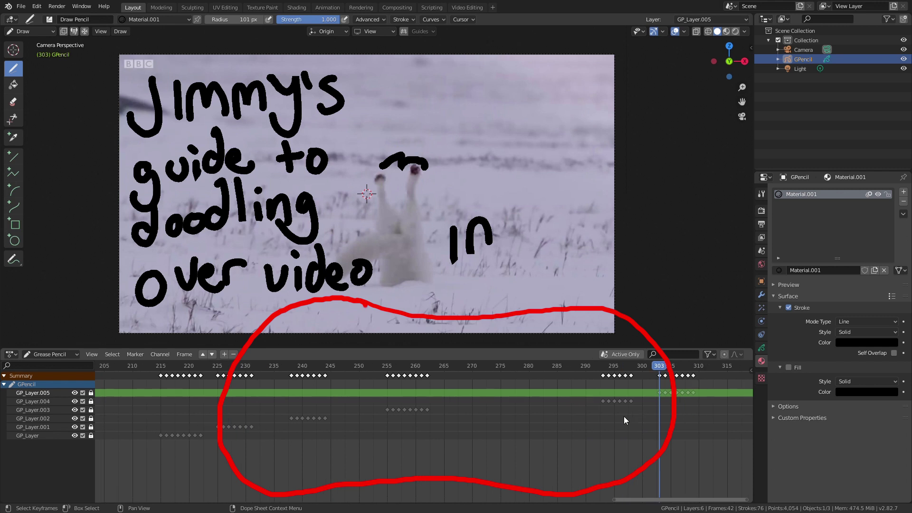
middle_click_drag(625, 422, 644, 422, "ctrl")
left_click_drag(644, 366, 230, 410)
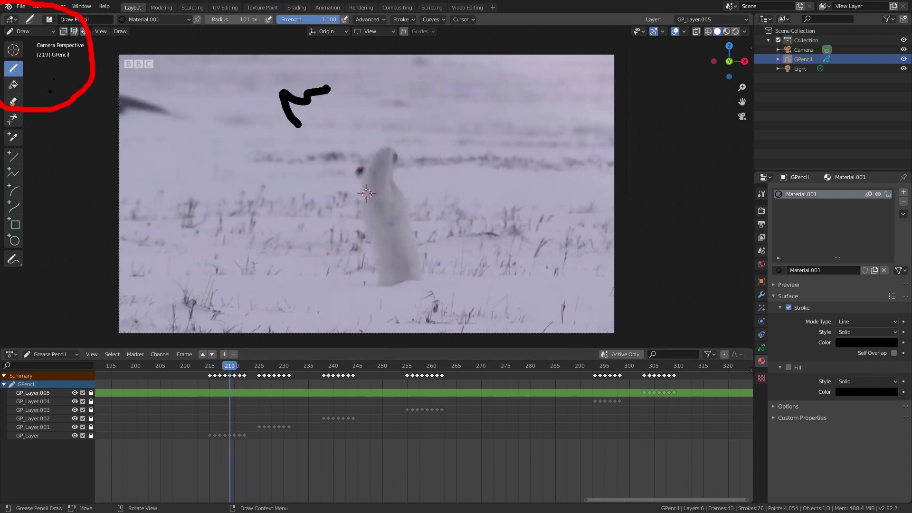
- Switch to Sculpt Mode and scrub to frame 244, where the full '…guide to doodling' title shows
left_click(30, 32)
left_click(38, 64)
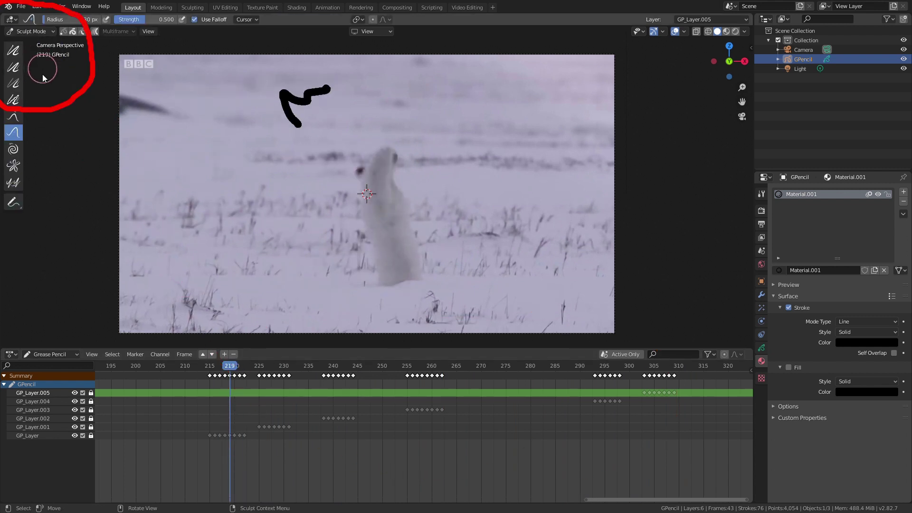
middle_click_drag(313, 209, 322, 203, "shift")
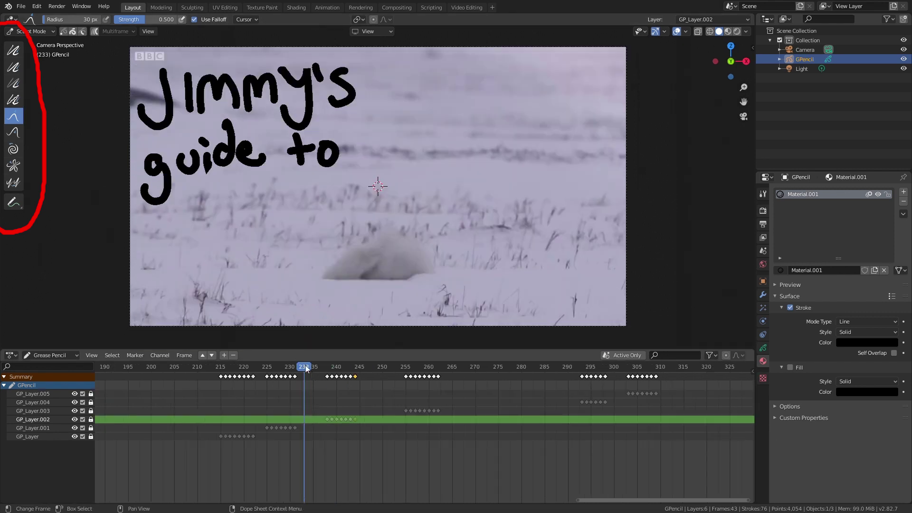
left_click_drag(304, 369, 358, 379)
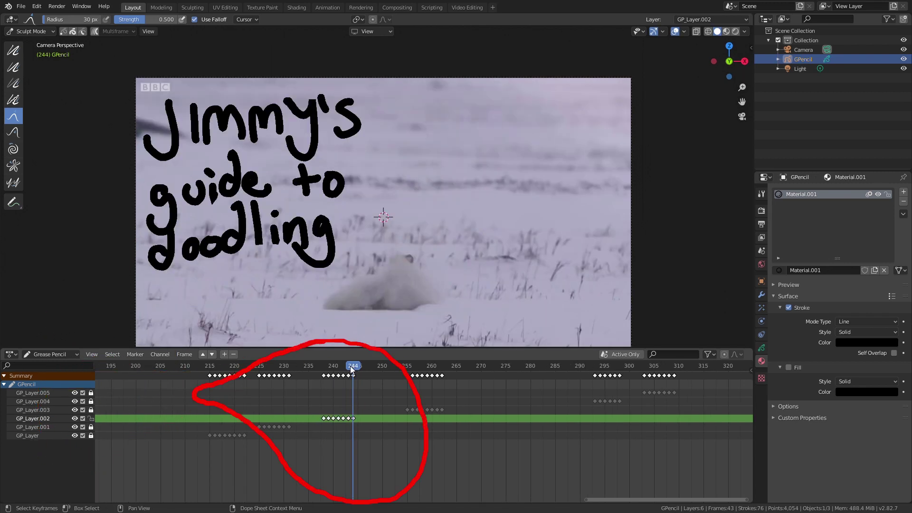
- Duplicate the GP_Layer.002 keyframe to frame 245 and flip between frames 244 and 245
key("Left")
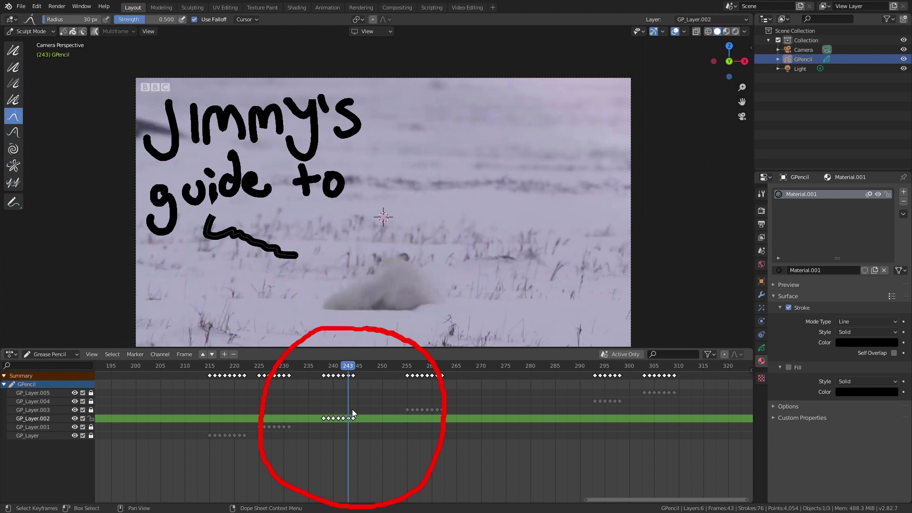
right_click(354, 420)
left_click(350, 429)
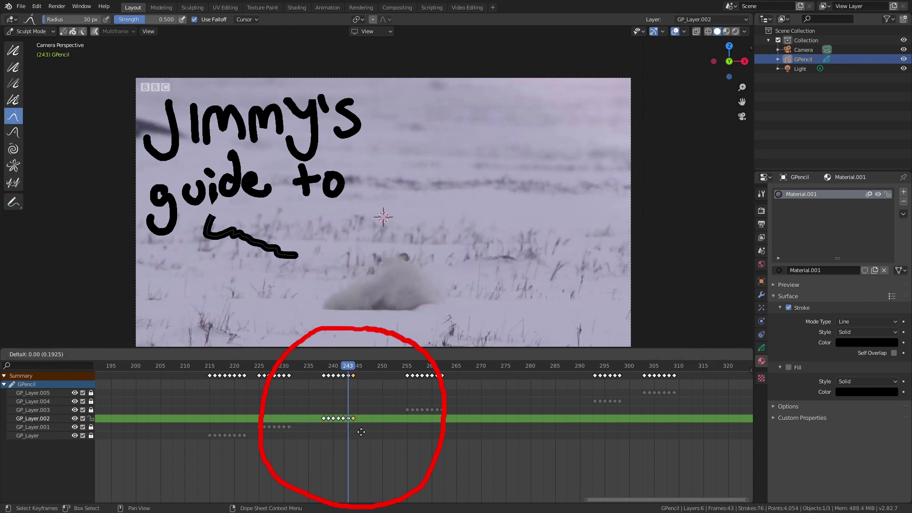
left_click(358, 428)
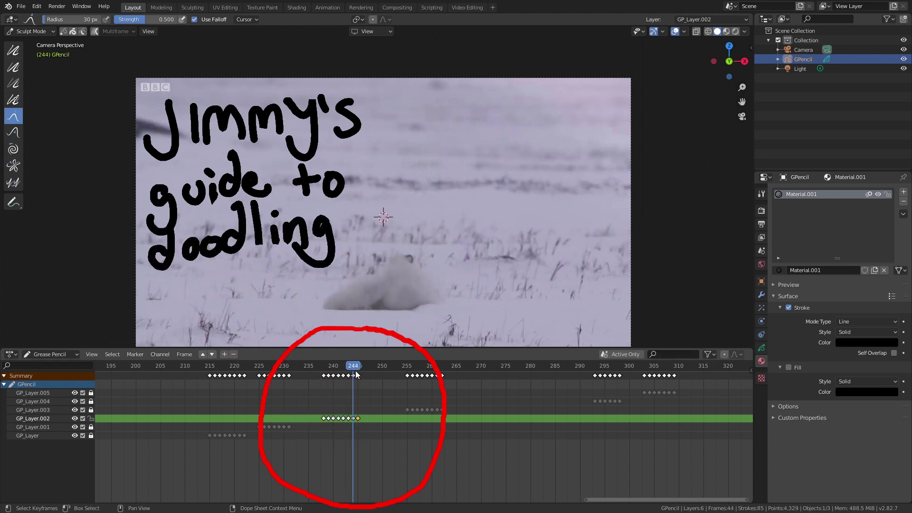
key("Right")
key("Right")
key("Left")
key("Right")
key("Left")
key("Right")
key("Left")
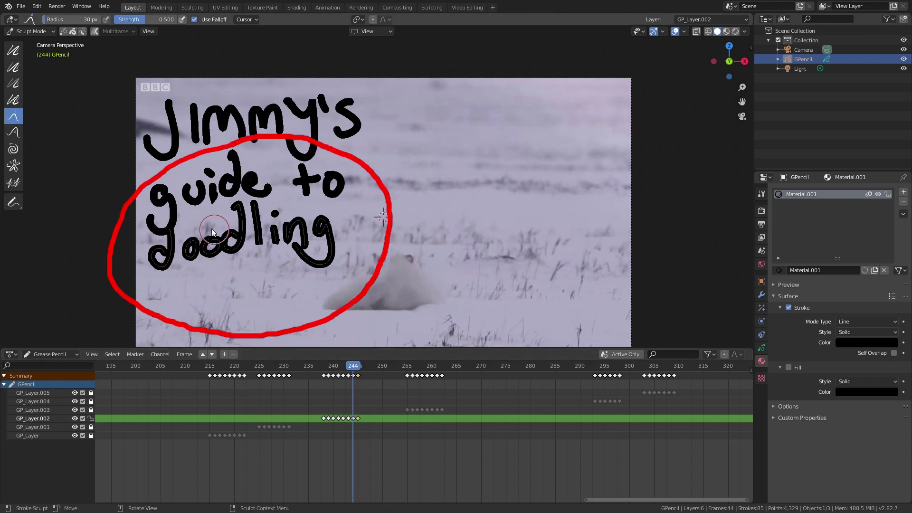
- Enlarge the sculpt brush to 101 px and push the start of 'doodling' into a new shape
middle_click_drag(202, 206, 224, 181, "shift")
key("f")
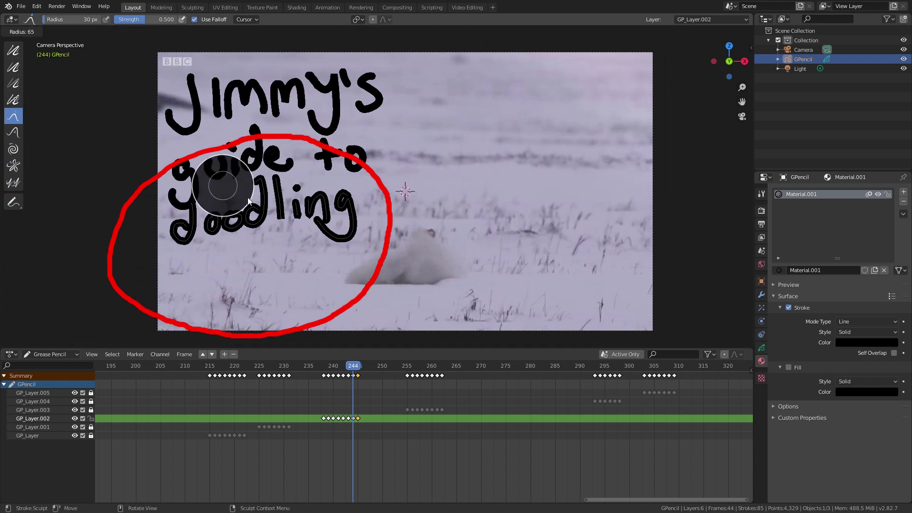
left_click(243, 204)
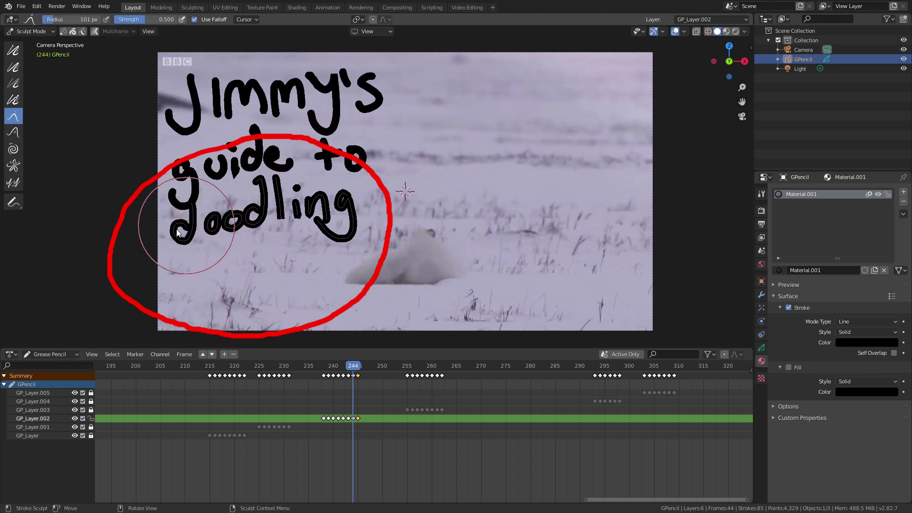
mouse_move(193, 223)
left_mouse_down()
mouse_move(264, 194)
mouse_move(315, 220)
mouse_move(326, 213)
mouse_move(314, 214)
left_mouse_up()
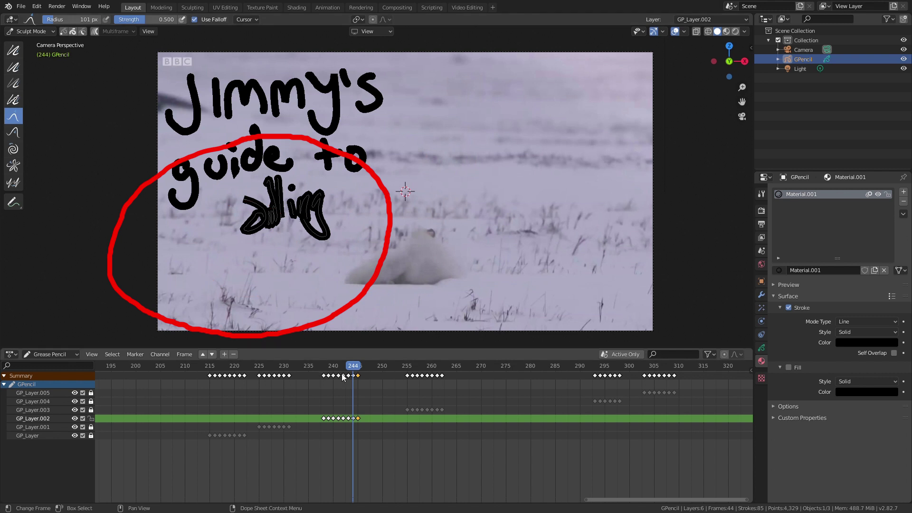
mouse_move(352, 368)
left_mouse_down()
mouse_move(342, 368)
mouse_move(363, 368)
mouse_move(336, 368)
mouse_move(362, 368)
mouse_move(346, 368)
mouse_move(357, 374)
left_mouse_up()
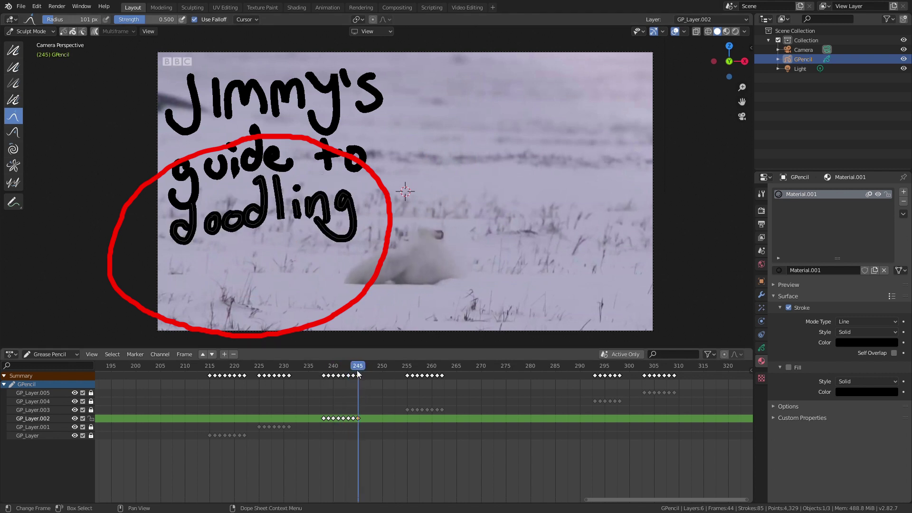
- Duplicate the frame 245 keyframe to frame 246 and slightly reshape the 'guide' and 'doodling' strokes
right_click(360, 417)
left_click(354, 426)
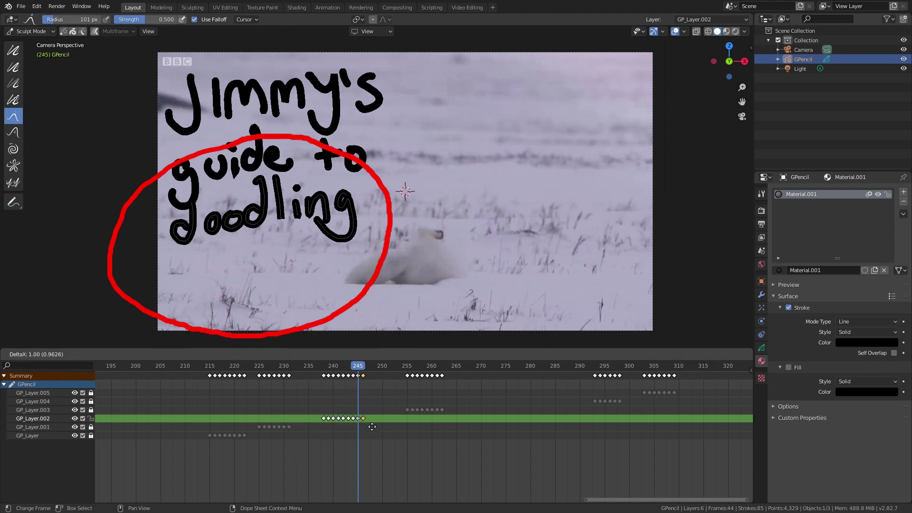
left_click(368, 414)
mouse_move(190, 214)
left_mouse_down()
mouse_move(265, 199)
mouse_move(236, 223)
left_mouse_up()
mouse_move(360, 367)
left_mouse_down()
mouse_move(367, 374)
mouse_move(350, 373)
mouse_move(373, 376)
left_mouse_up()
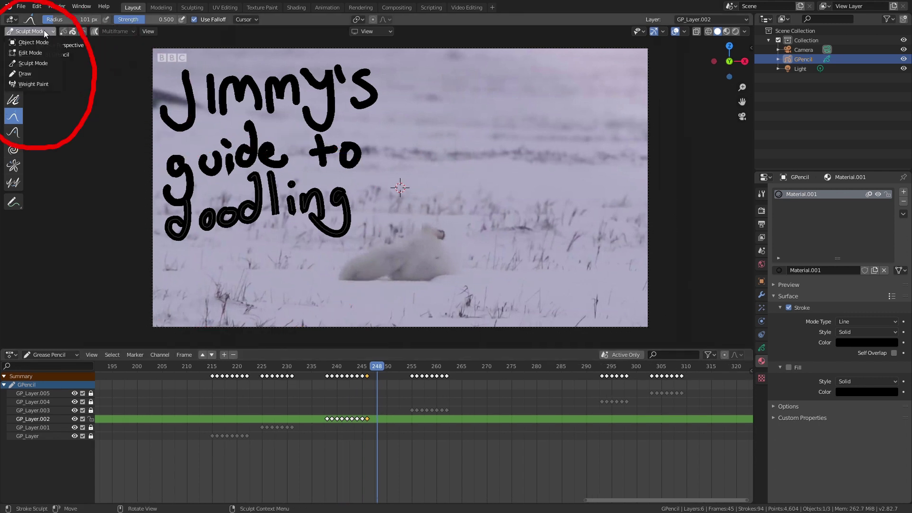
- In Edit Mode at frame 298, unlock GP_Layer.004 and lock GP_Layer.002
left_click(30, 52)
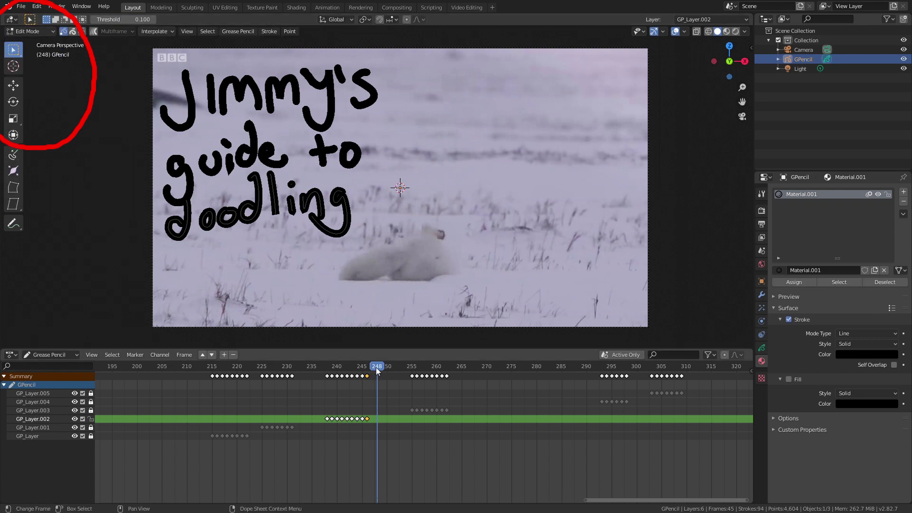
left_click_drag(377, 371, 698, 370)
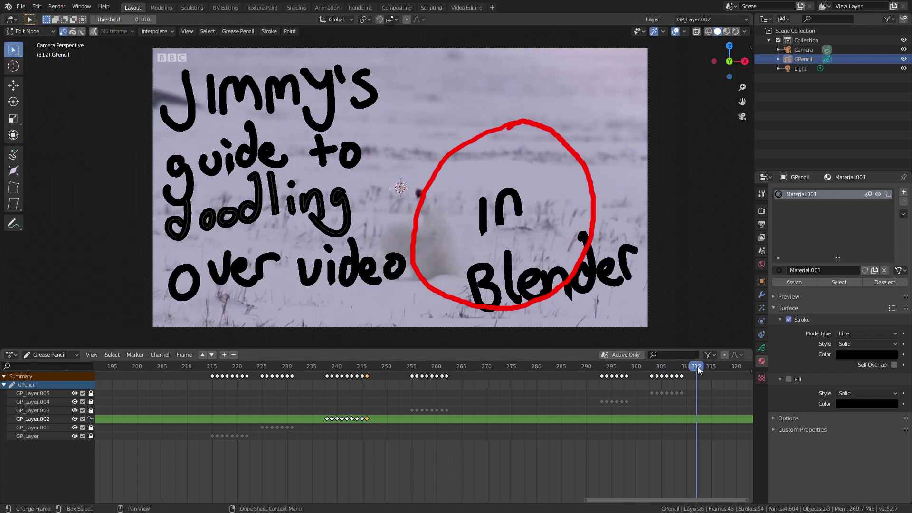
left_click_drag(699, 370, 626, 370)
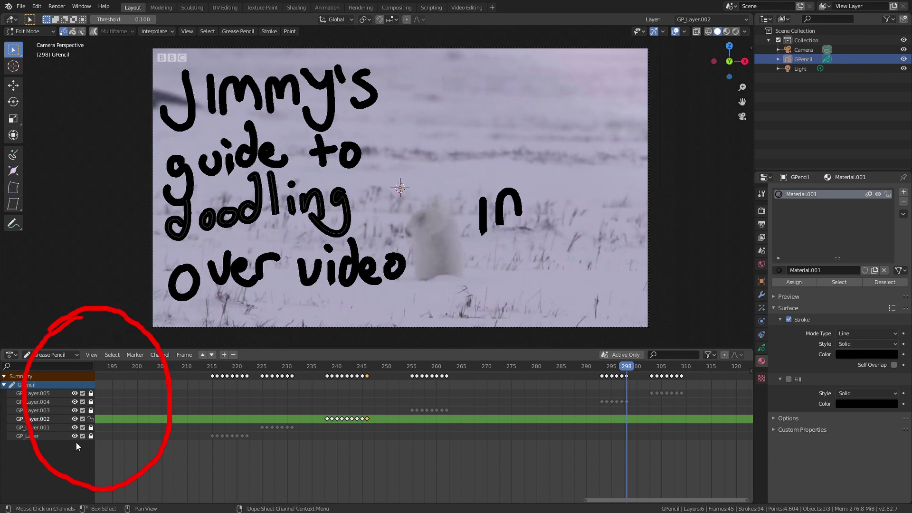
left_click(91, 402)
left_click(91, 419)
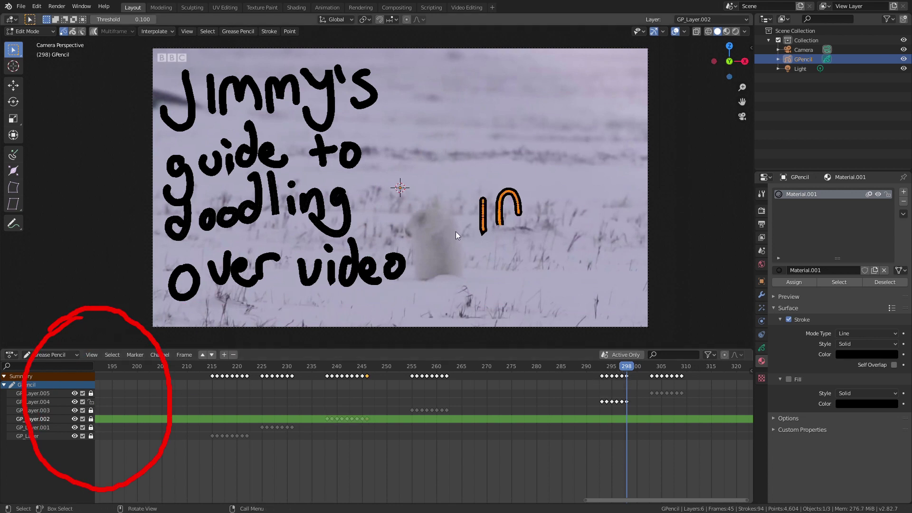
- Box-select the 'in' strokes and move the 'n' up slightly
left_click_drag(436, 168, 523, 204)
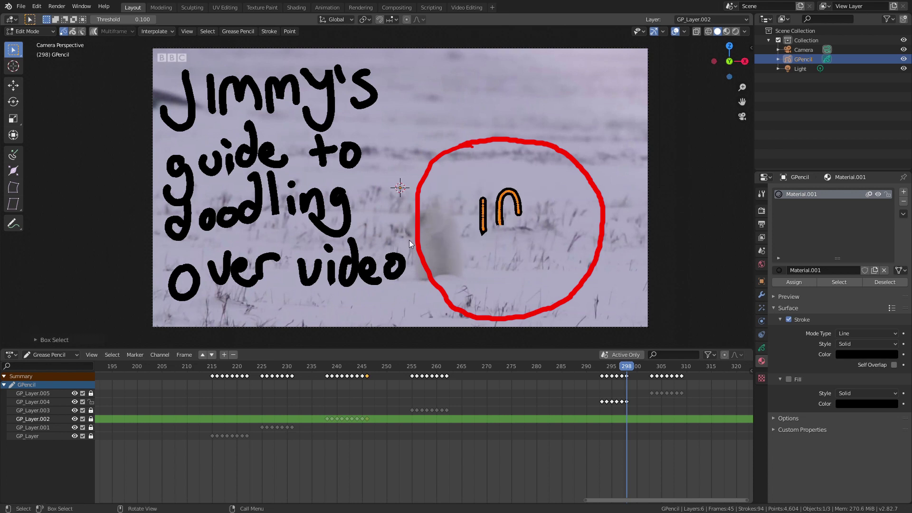
left_click(14, 85)
left_click_drag(519, 198, 521, 185)
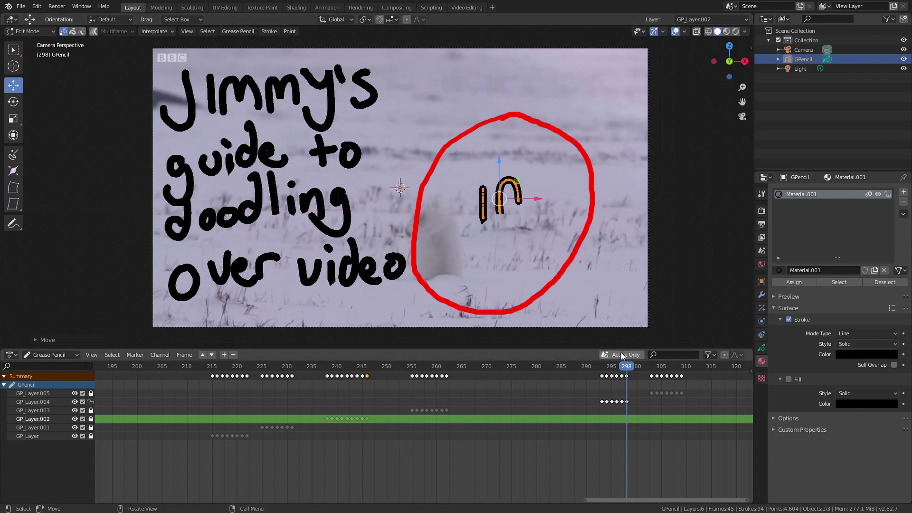
mouse_move(625, 369)
left_mouse_down()
mouse_move(607, 370)
mouse_move(616, 371)
left_mouse_up()
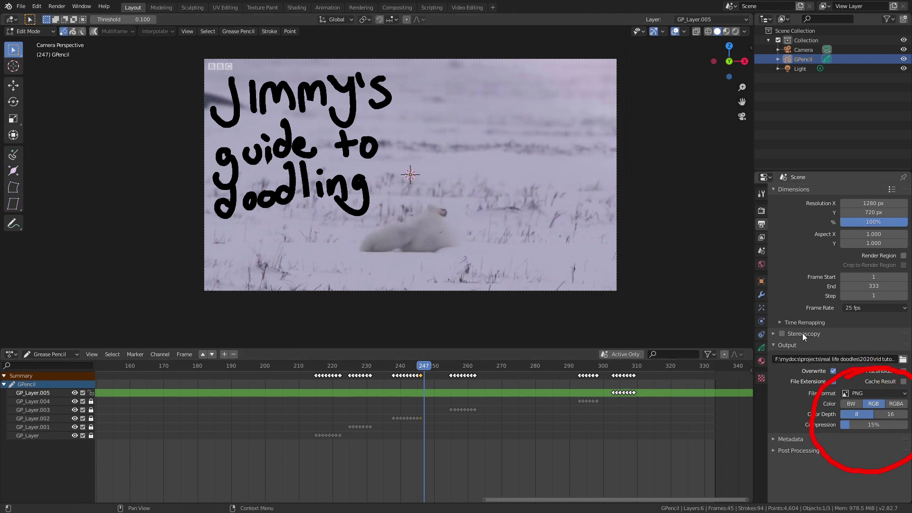
- Change the output file format from PNG to FFmpeg video with an MPEG-4 container
left_click(876, 392)
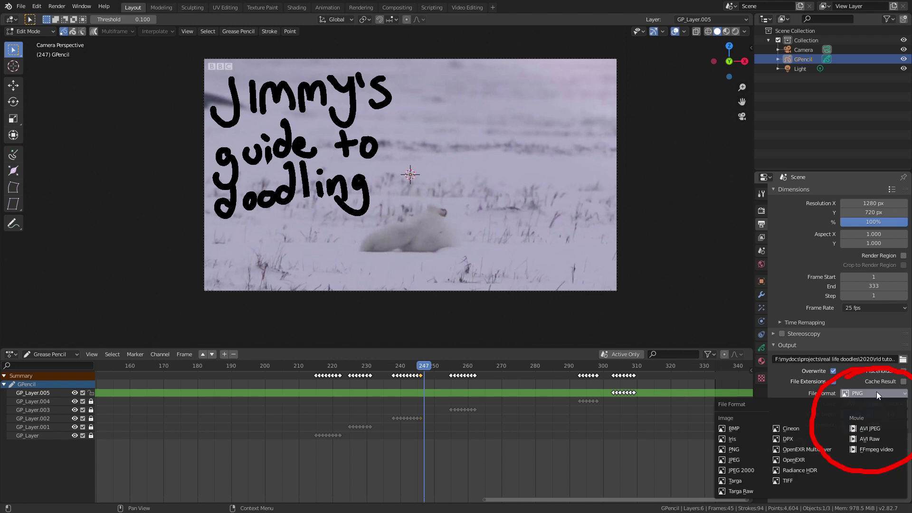
left_click(874, 450)
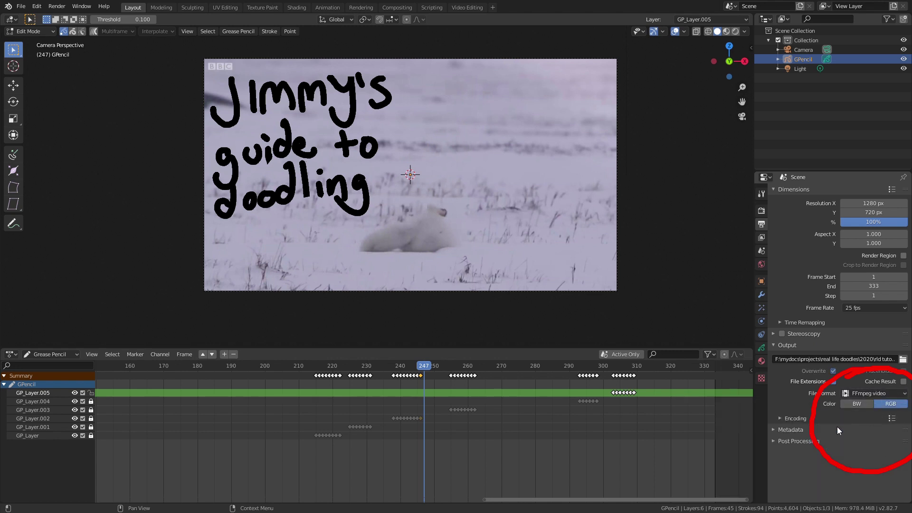
scroll(793, 399, "down", 1)
left_click(864, 420)
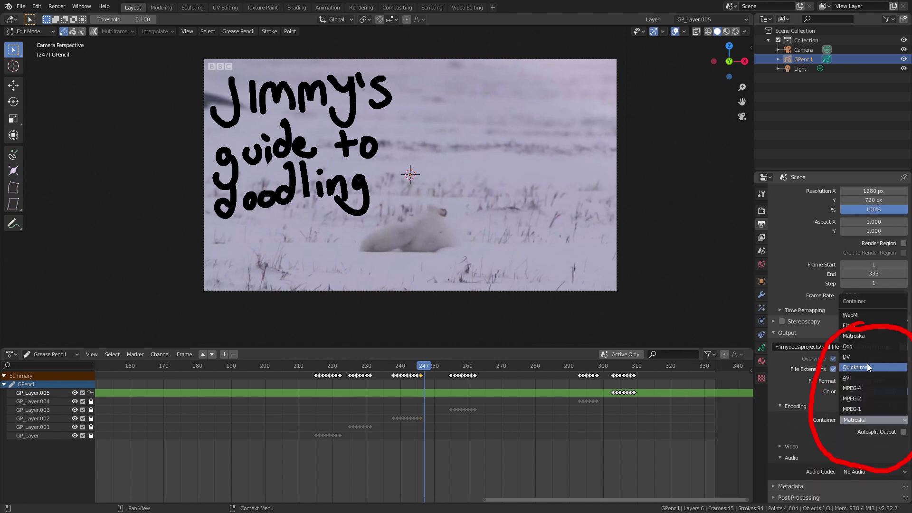
left_click(863, 388)
- Keep H.264 as the video codec, set Output Quality to High quality, and return to frame 227
left_click(794, 445)
scroll(802, 435, "down", 4)
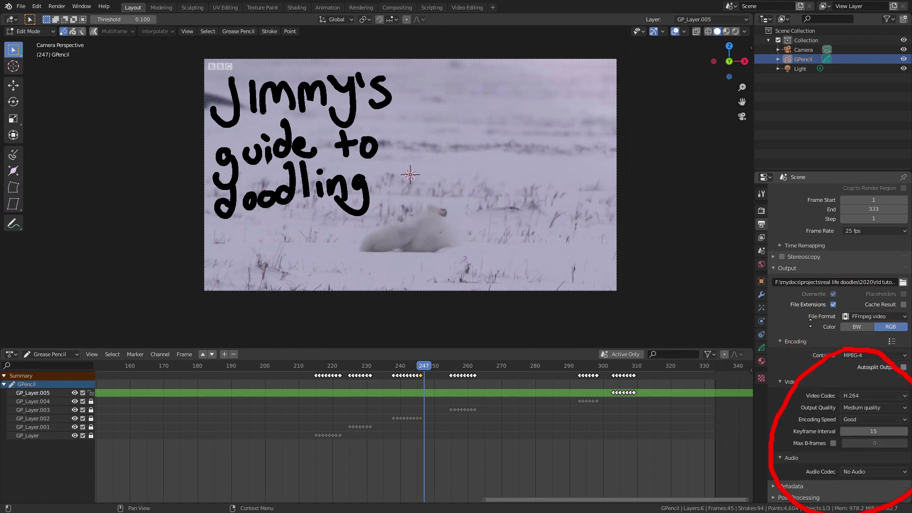
left_click(858, 400)
left_click(862, 400)
left_click(866, 408)
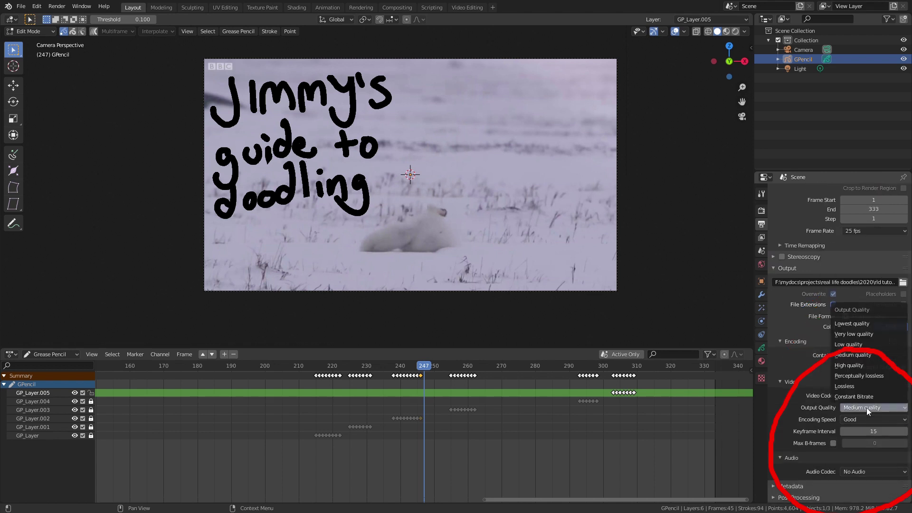
left_click(867, 365)
scroll(810, 371, "up", 5)
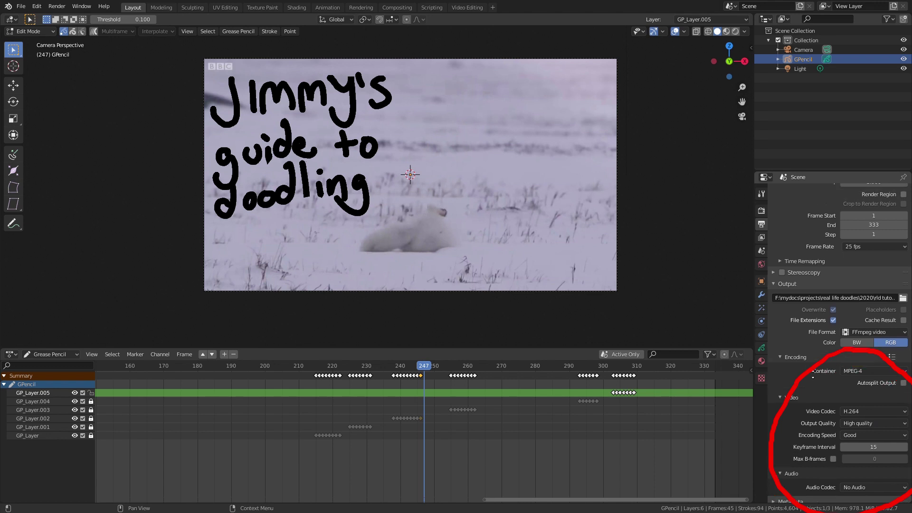
scroll(809, 372, "up", 1)
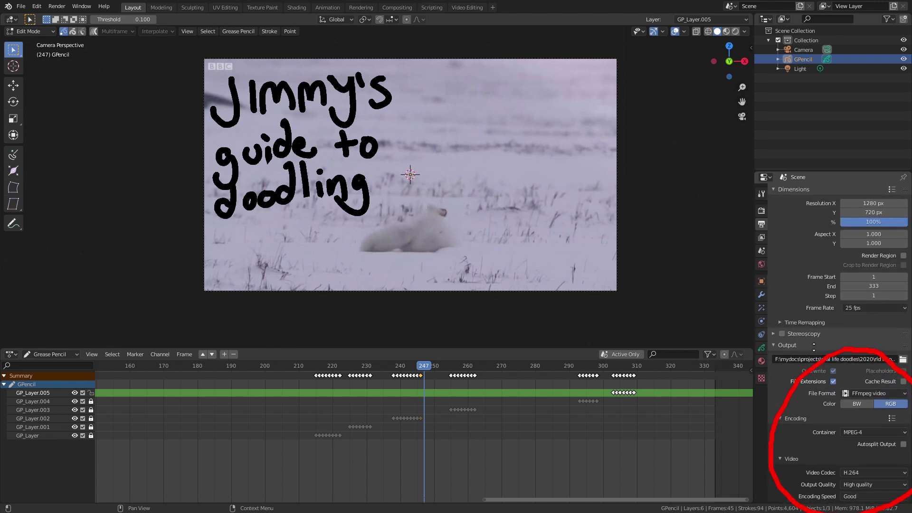
left_click_drag(423, 366, 356, 359)
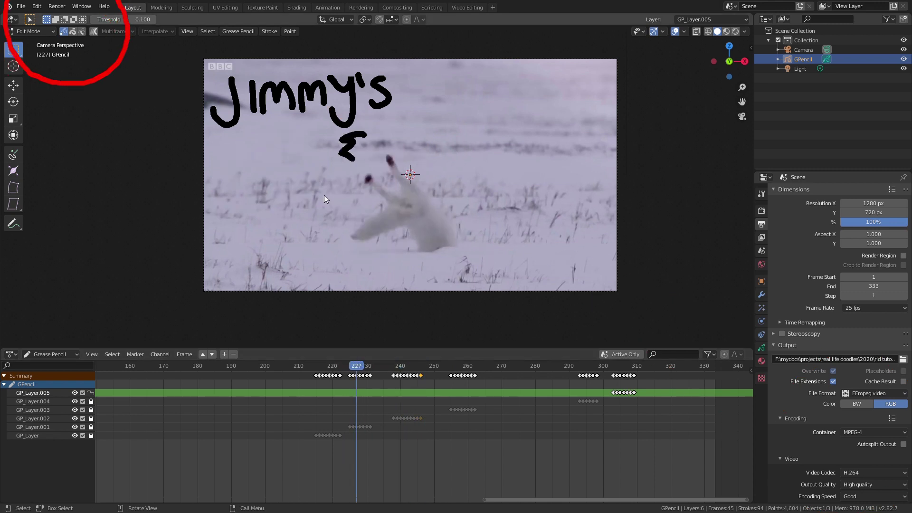
- Test-render frame 227, turn on Film > Transparent in Render Properties, and re-render to confirm
left_click(61, 6)
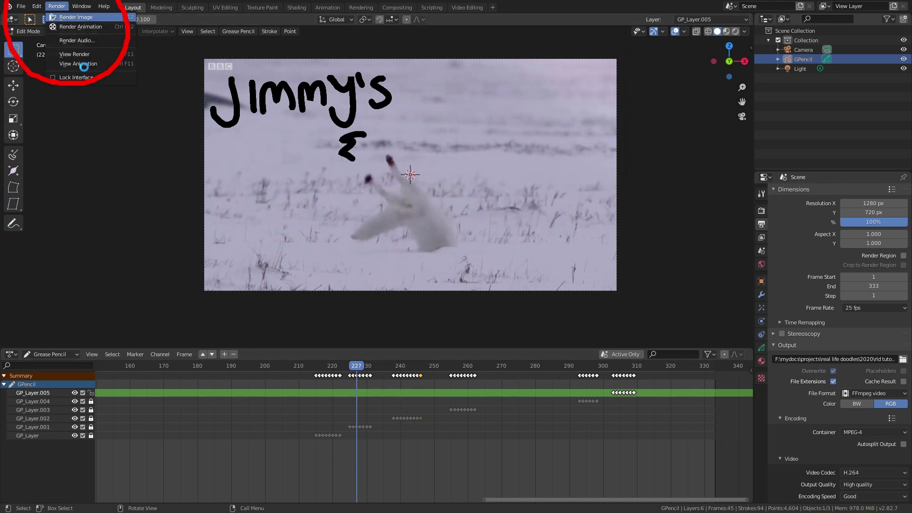
left_click(67, 17)
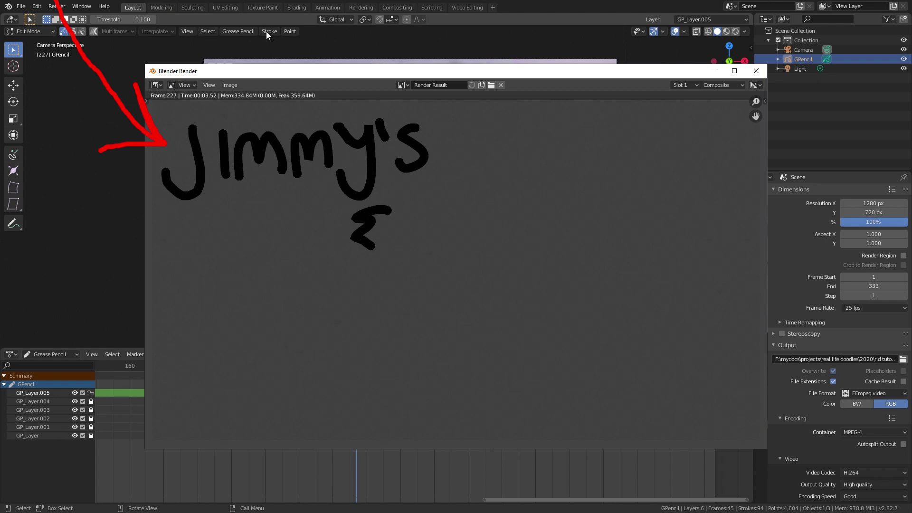
key("Escape")
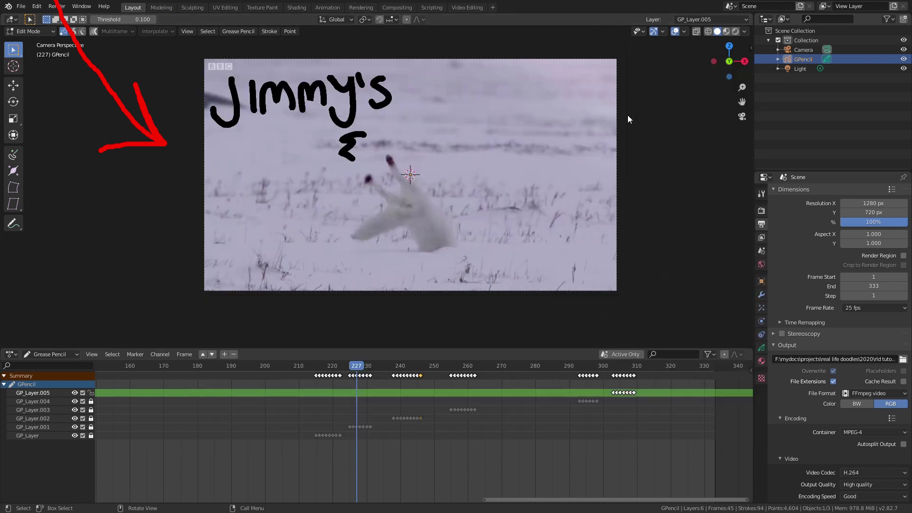
left_click(761, 210)
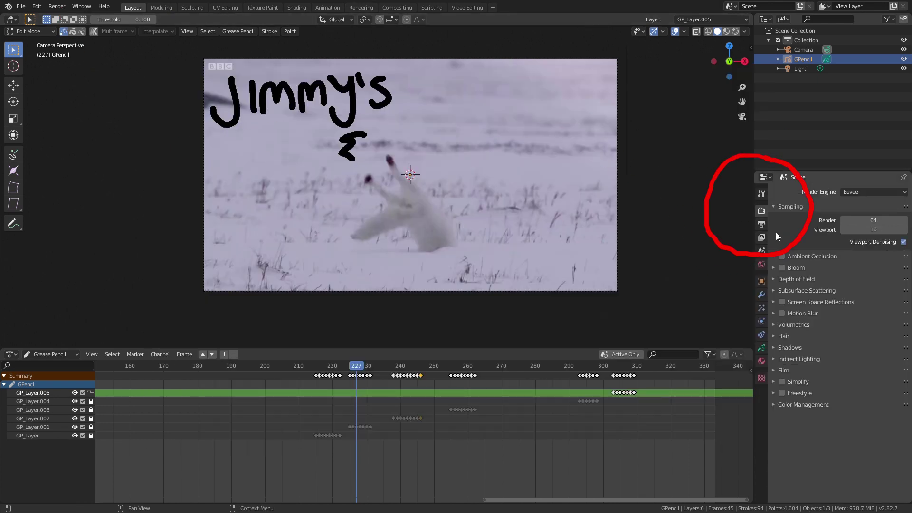
left_click(774, 370)
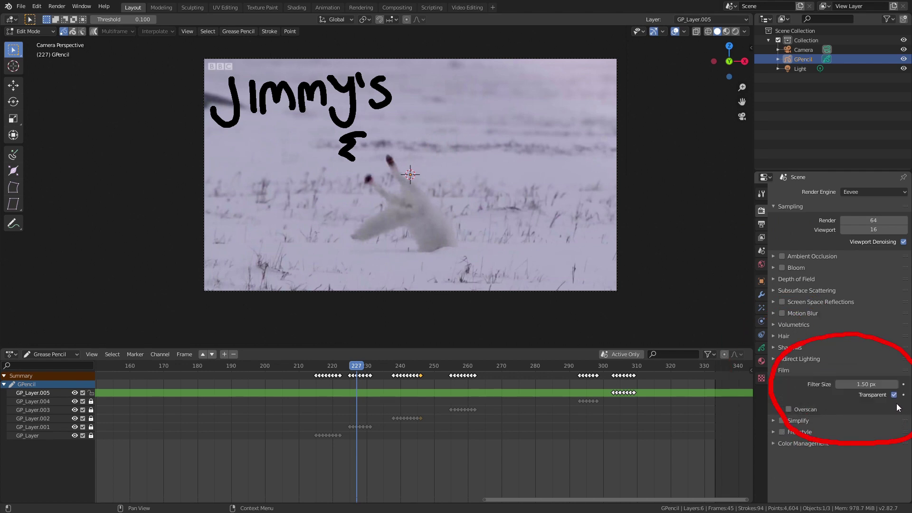
left_click(56, 6)
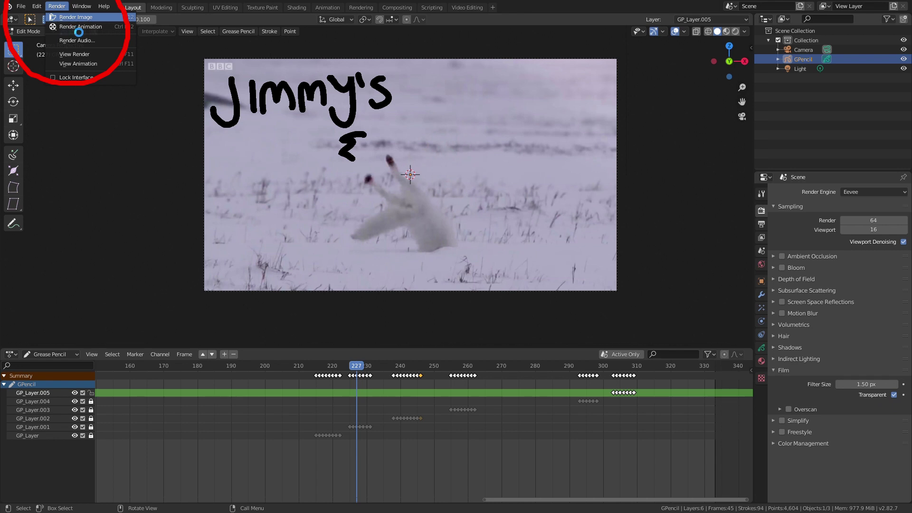
left_click(76, 17)
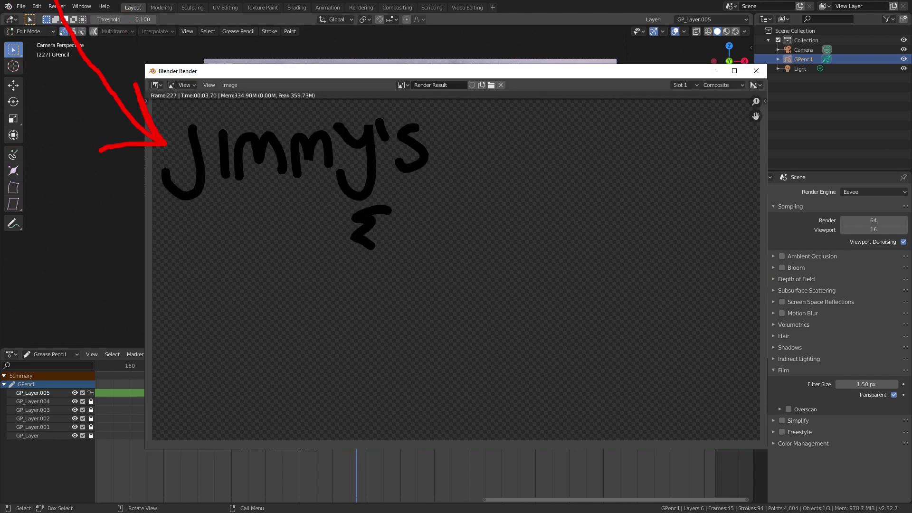
key("Escape")
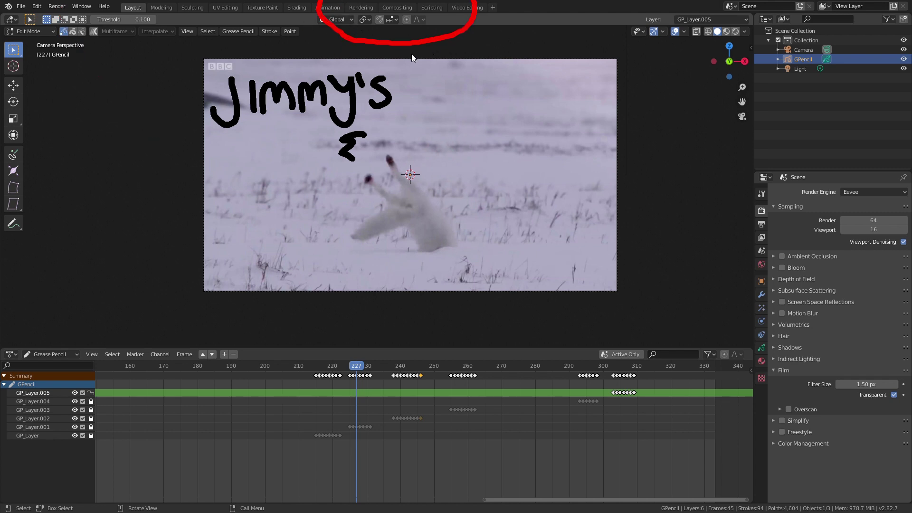
- In the Compositing workspace, enable Use Nodes and add a Movie Clip and an Alpha Over node
left_click(398, 8)
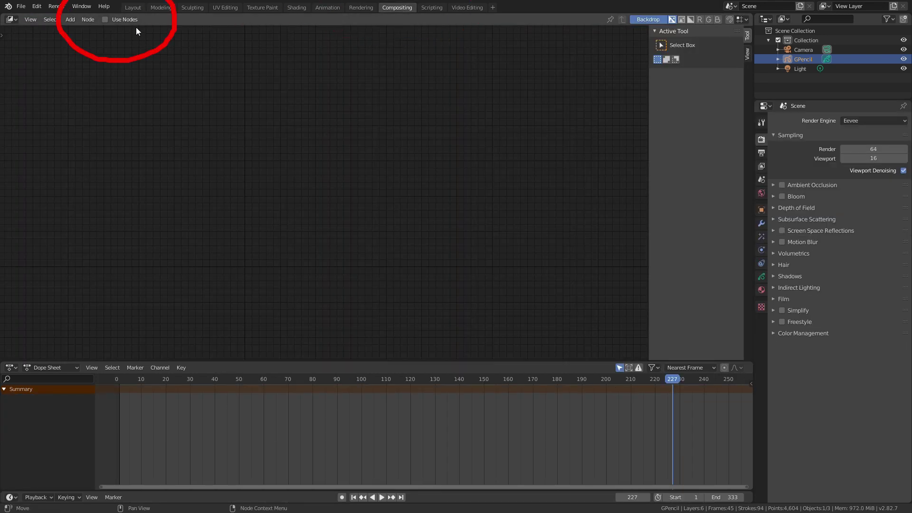
left_click(124, 20)
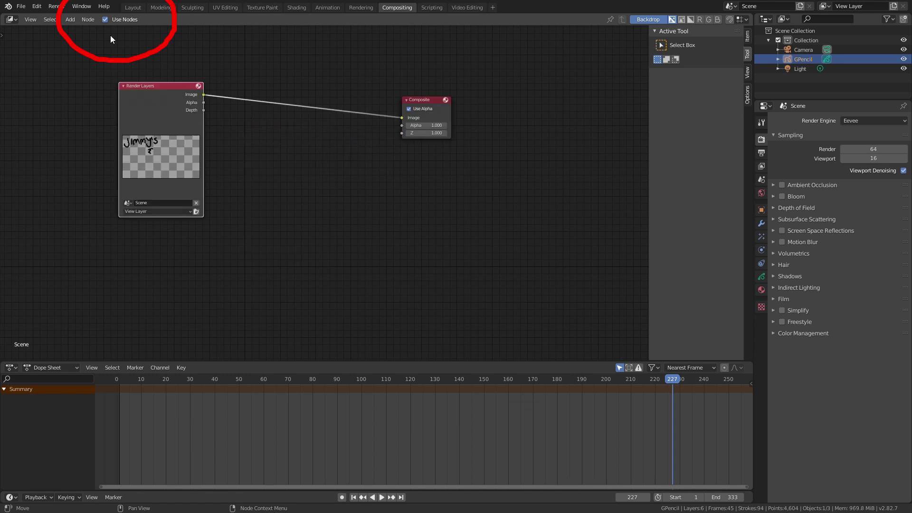
left_click(70, 19)
mouse_move(87, 44)
left_click(150, 63)
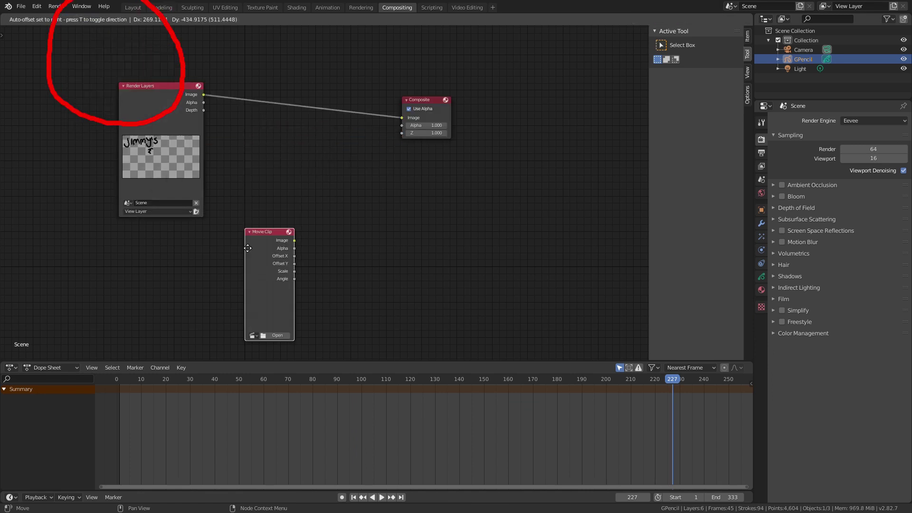
left_click(221, 233)
left_click(70, 19)
left_click(101, 63)
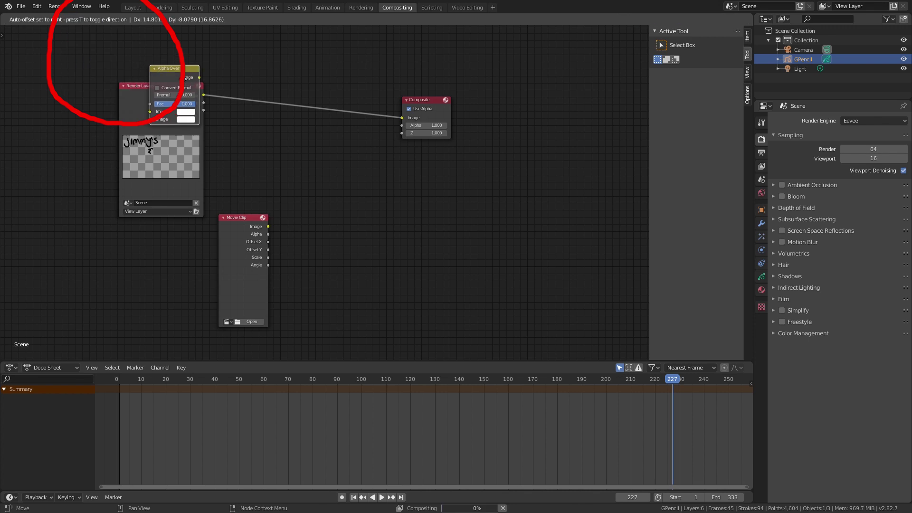
left_click(367, 222)
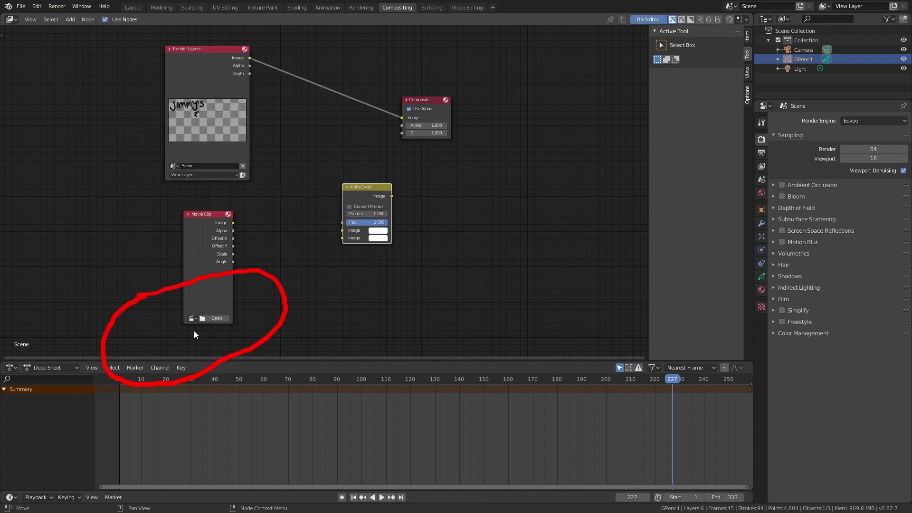
- Load 0001.jpg, wire the clip and Render Layers into Alpha Over, and Alpha Over into Composite
left_click(192, 318)
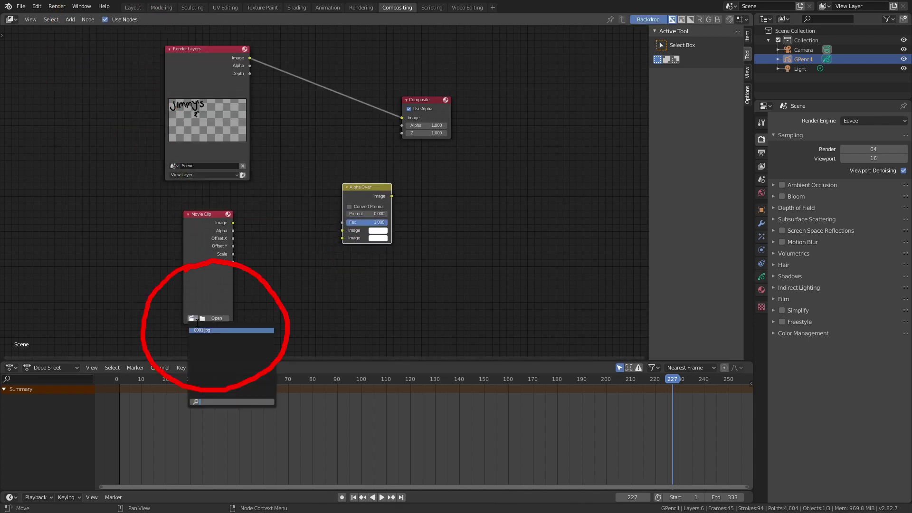
left_click(206, 330)
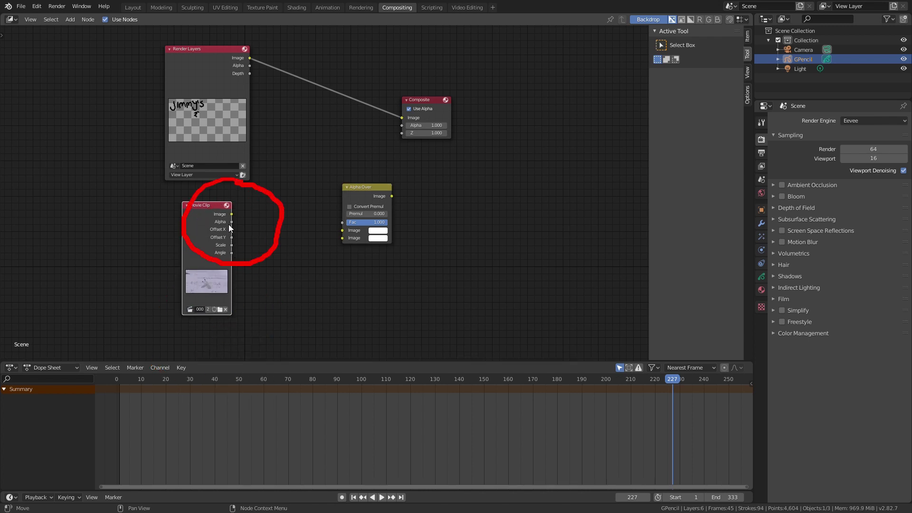
mouse_move(232, 214)
left_mouse_down()
mouse_move(347, 240)
mouse_move(344, 230)
left_mouse_up()
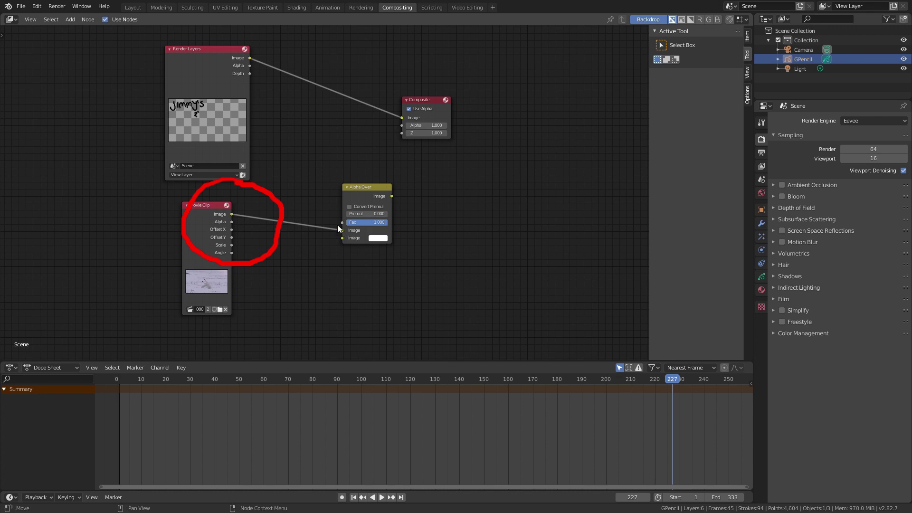
left_click_drag(250, 58, 342, 238)
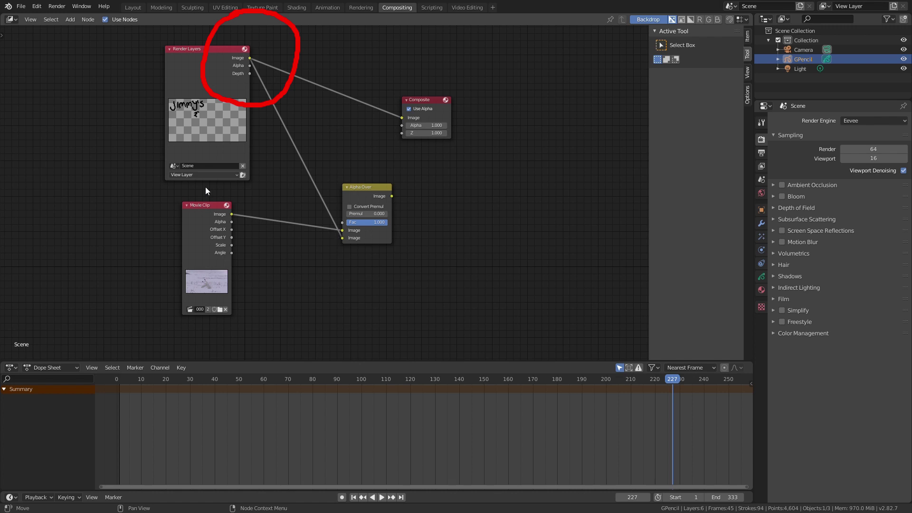
mouse_move(423, 103)
left_mouse_down()
mouse_move(518, 99)
mouse_move(509, 96)
left_mouse_up()
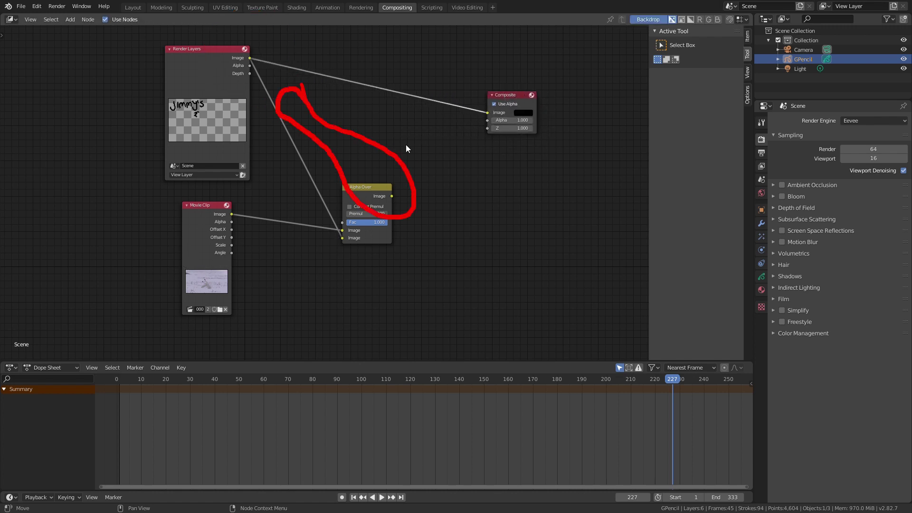
left_click_drag(392, 196, 487, 114)
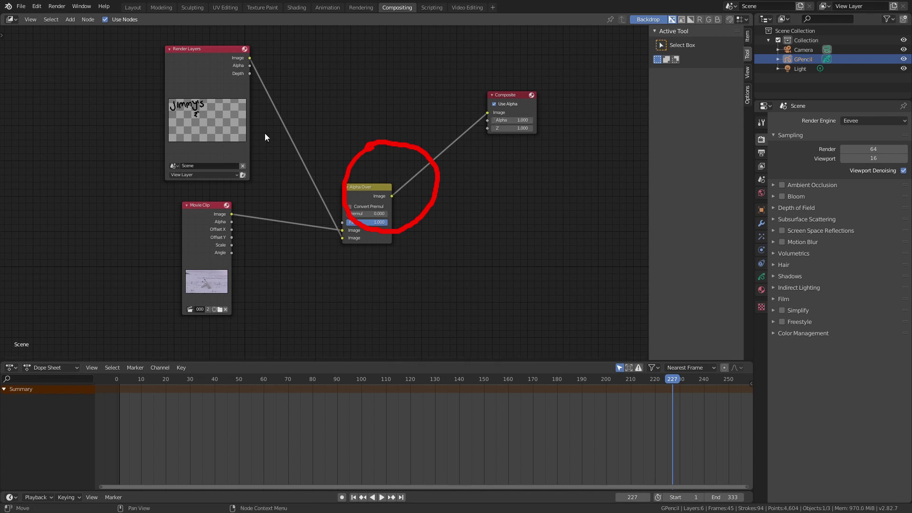
- Tidy the positions of the Render Layers, Movie Clip, Alpha Over and Composite nodes
left_click_drag(206, 66, 211, 64)
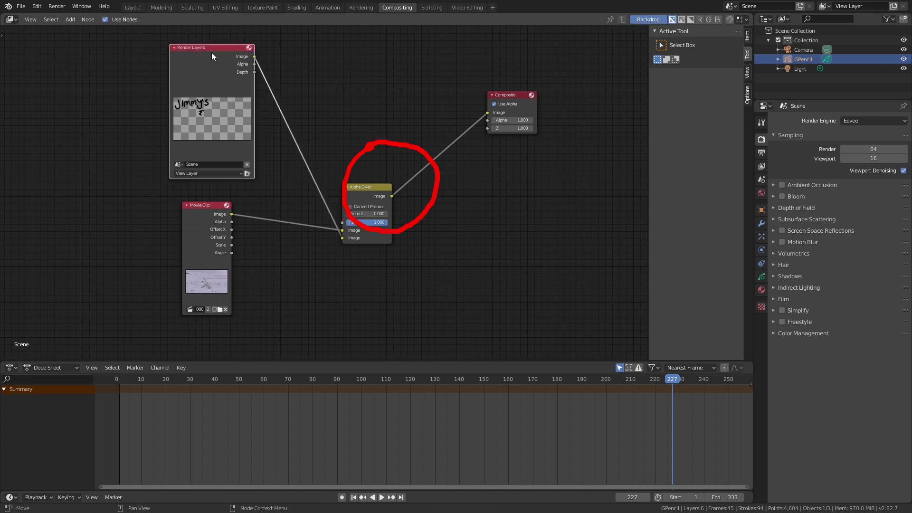
left_click_drag(200, 259, 195, 239)
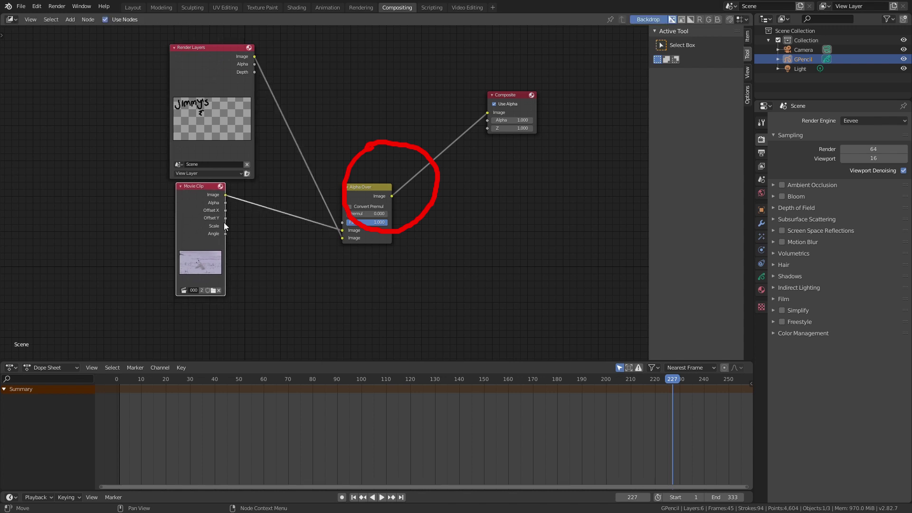
left_click_drag(373, 185, 356, 173)
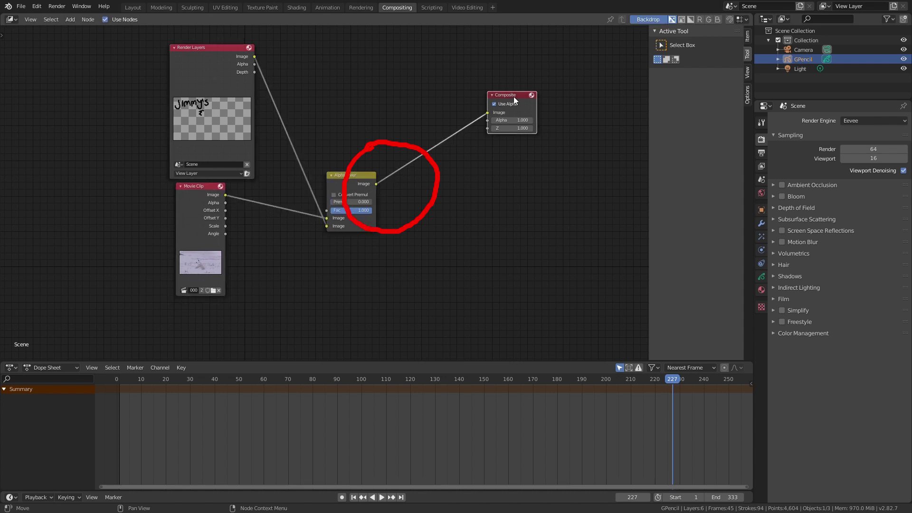
left_click_drag(514, 96, 501, 115)
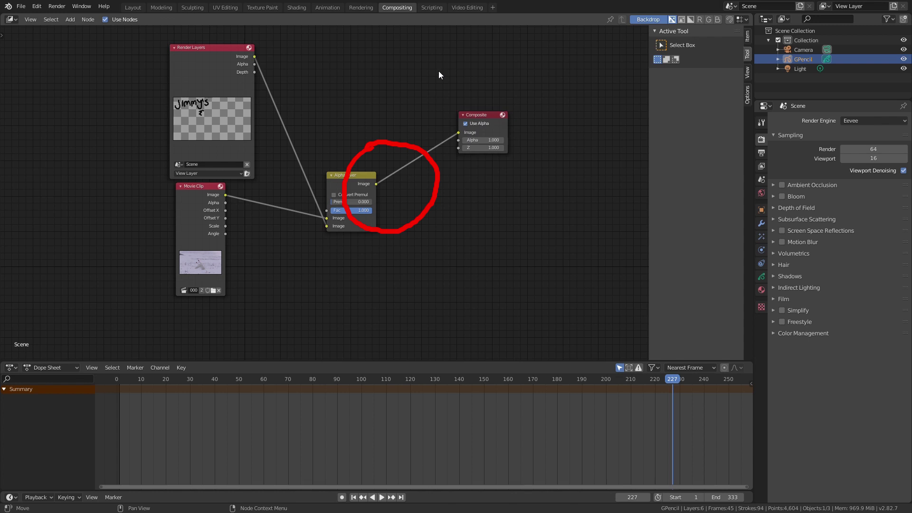
left_click(57, 6)
- Preview-render the composited frame, return to the Layout workspace, and start Render Animation
left_click(68, 24)
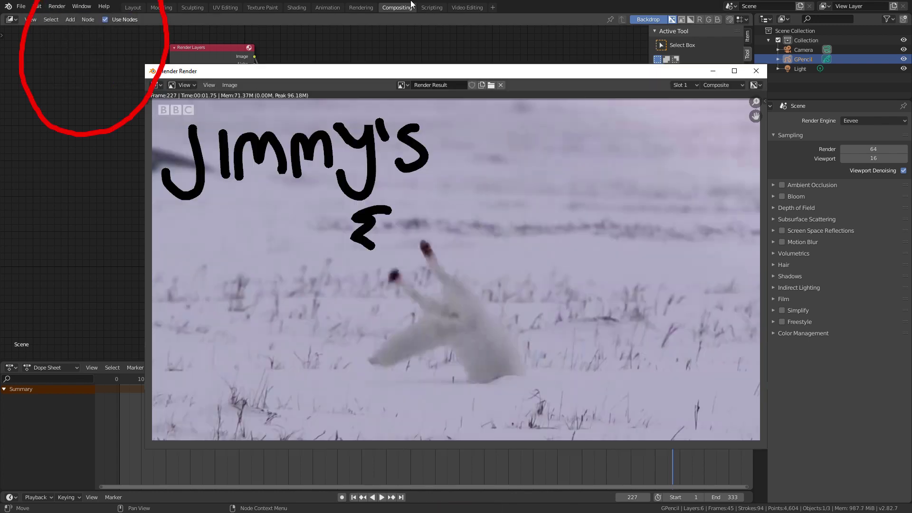
key("Escape")
left_click(135, 7)
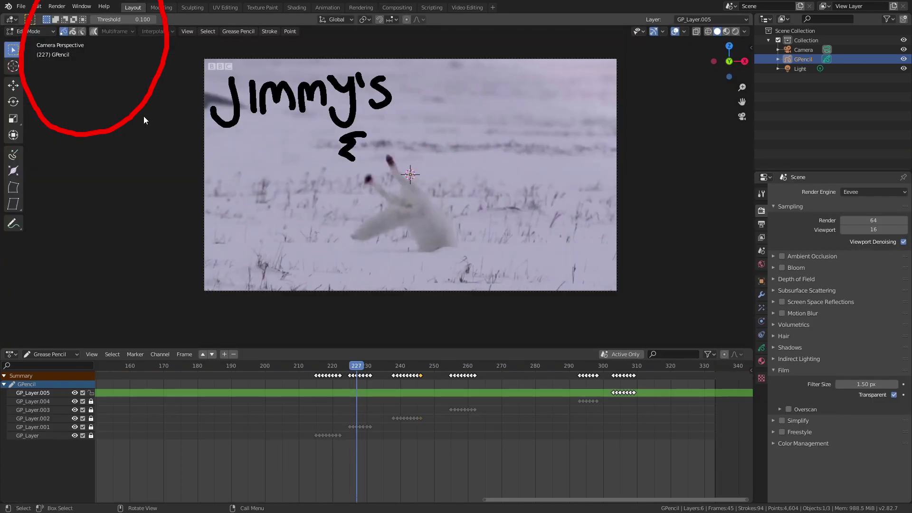
left_click(57, 6)
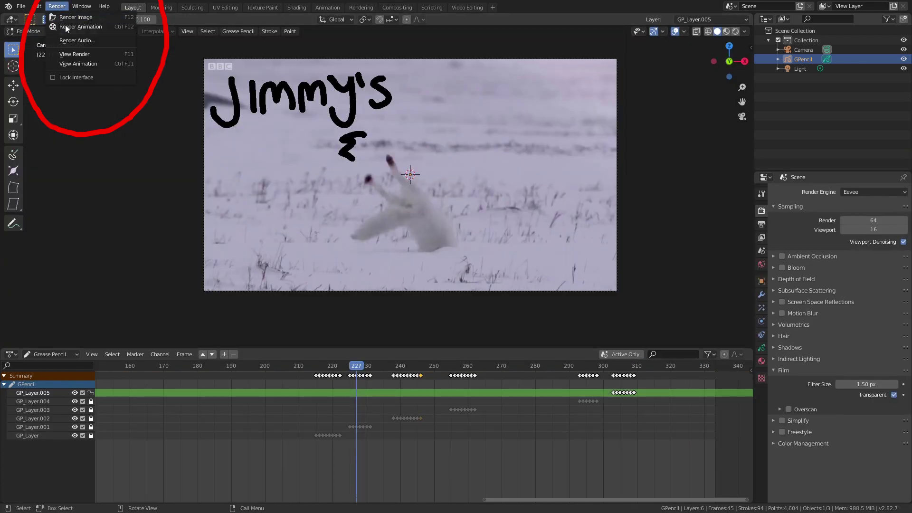
left_click(101, 24)
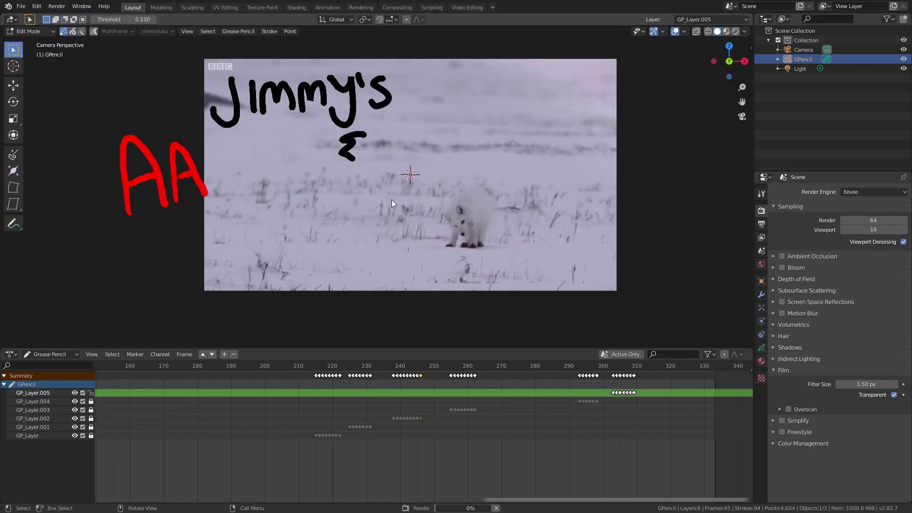